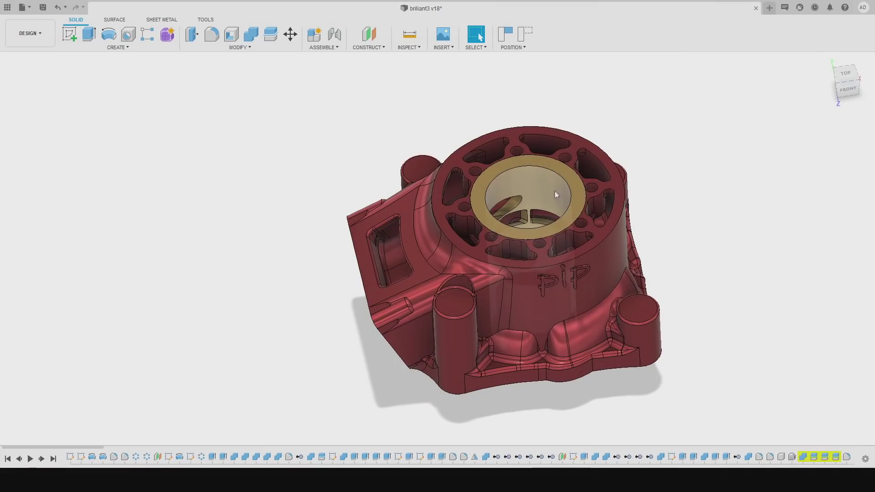
Step: Examine the red cylinder casting from above, underneath and the side, including its bore, bottom face and lower skirt
{"action": "scroll", "coordinate": [552, 193], "scroll_direction": "up", "scroll_amount": 3}
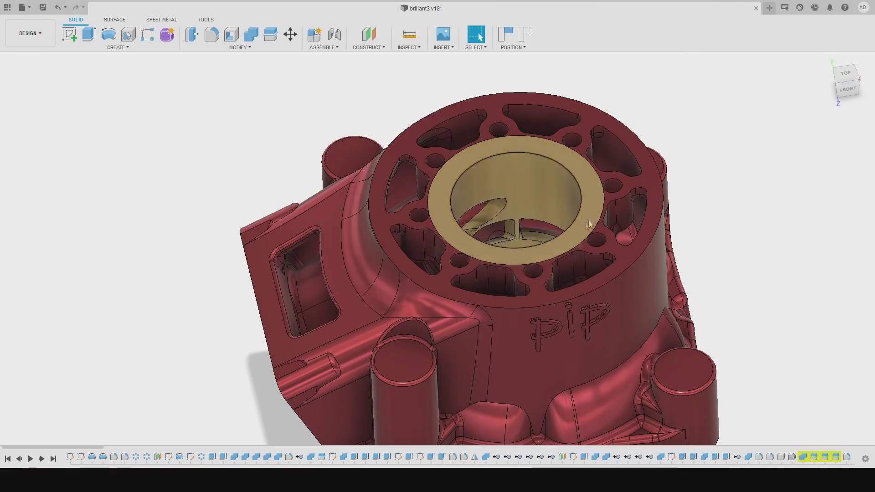
{"action": "scroll", "coordinate": [528, 210], "scroll_direction": "down", "scroll_amount": 5}
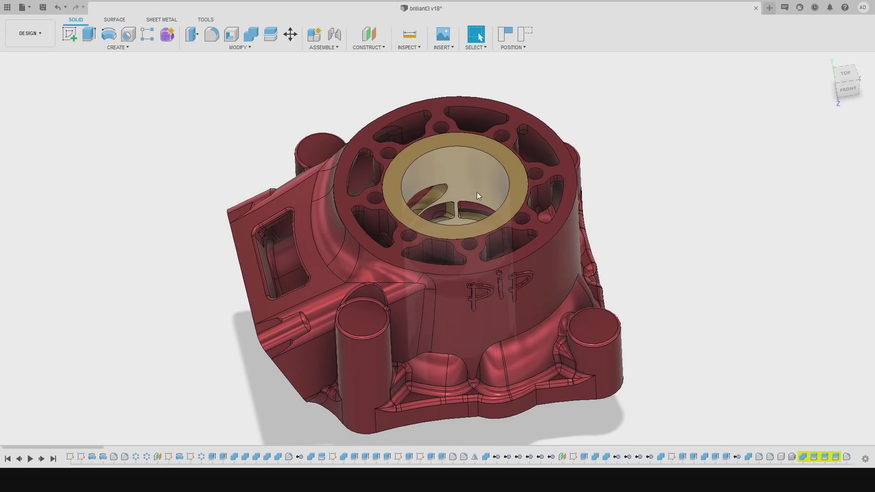
{"action": "left_click_drag", "start_coordinate": [480, 183], "coordinate": [481, 191]}
{"action": "scroll", "coordinate": [435, 205], "scroll_direction": "up", "scroll_amount": 5}
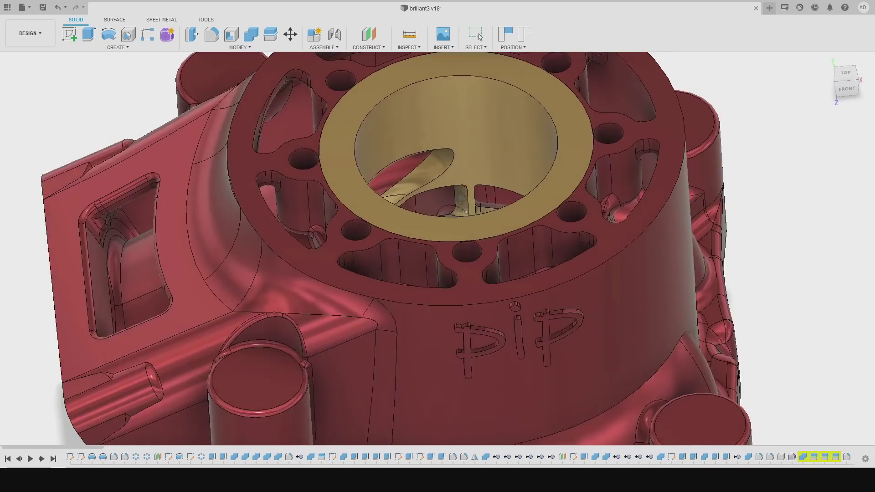
{"action": "left_click_drag", "start_coordinate": [461, 197], "coordinate": [458, 205]}
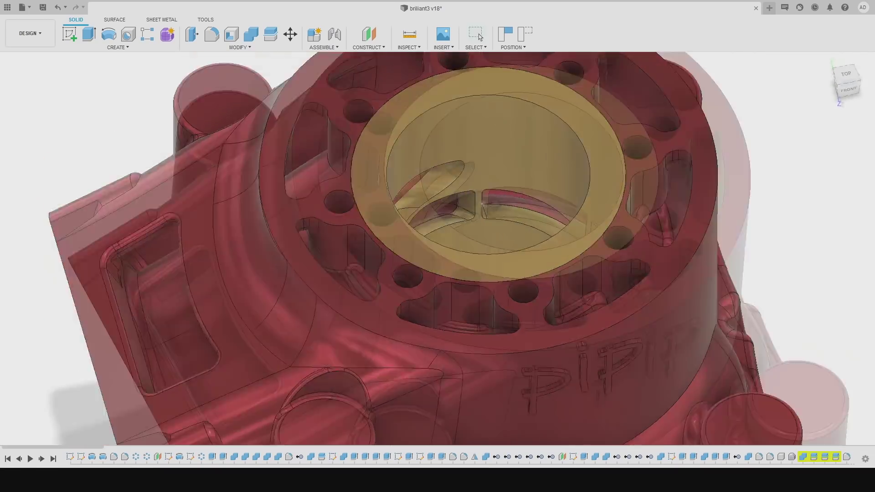
{"action": "left_click_drag", "start_coordinate": [481, 204], "coordinate": [514, 98]}
{"action": "scroll", "coordinate": [512, 163], "scroll_direction": "down", "scroll_amount": 3}
{"action": "left_click_drag", "start_coordinate": [527, 221], "coordinate": [477, 259]}
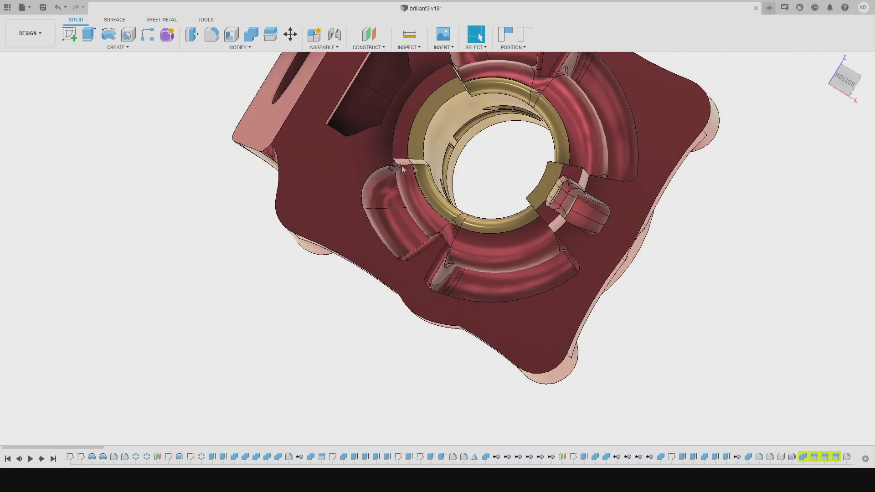
{"action": "left_click_drag", "start_coordinate": [402, 169], "coordinate": [394, 177]}
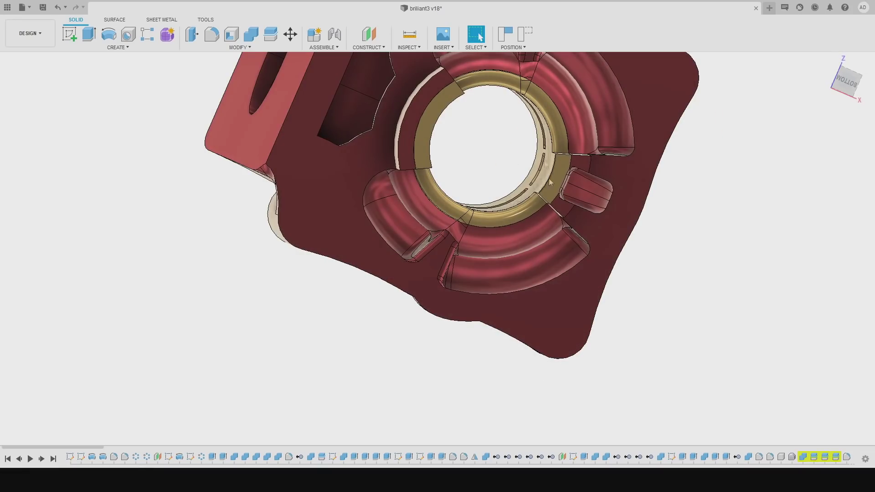
{"action": "left_click_drag", "start_coordinate": [549, 182], "coordinate": [515, 310]}
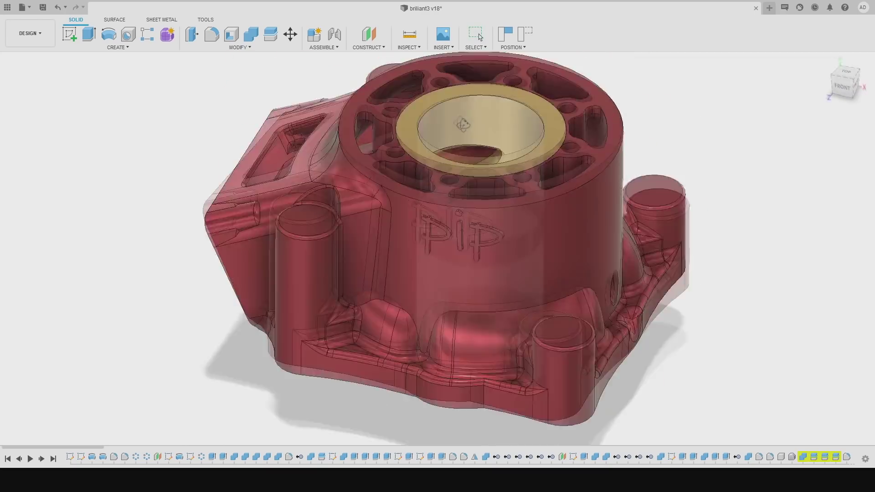
{"action": "left_click_drag", "start_coordinate": [463, 124], "coordinate": [431, 89]}
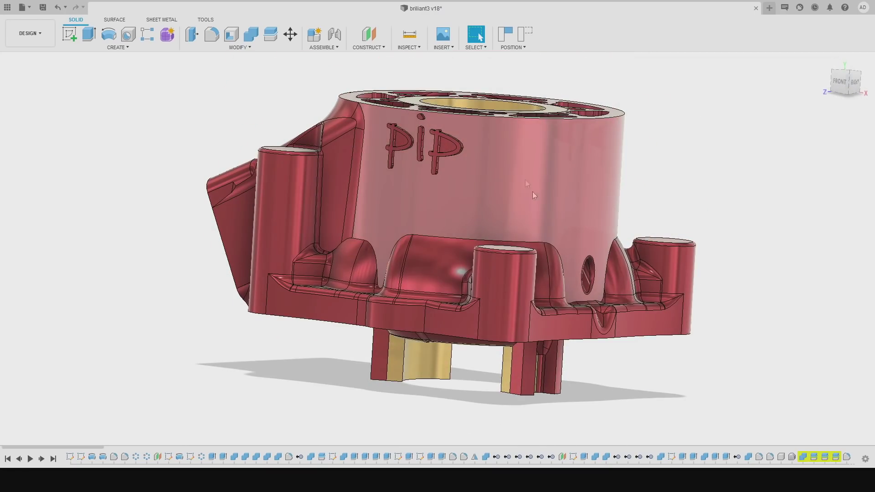
{"action": "left_click_drag", "start_coordinate": [522, 175], "coordinate": [542, 264]}
Step: Examine the port openings in the wall of the brass-coloured liner by looking down into the cylinder bore
{"action": "scroll", "coordinate": [546, 154], "scroll_direction": "up", "scroll_amount": 4}
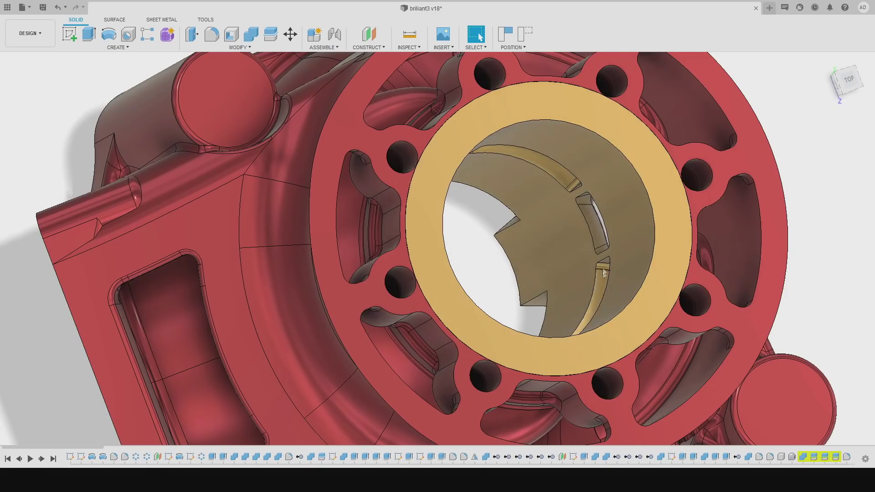
{"action": "scroll", "coordinate": [570, 264], "scroll_direction": "down", "scroll_amount": 3}
{"action": "mouse_move", "coordinate": [542, 242]}
{"action": "left_mouse_down"}
{"action": "mouse_move", "coordinate": [482, 171]}
{"action": "mouse_move", "coordinate": [539, 229]}
{"action": "left_mouse_up"}
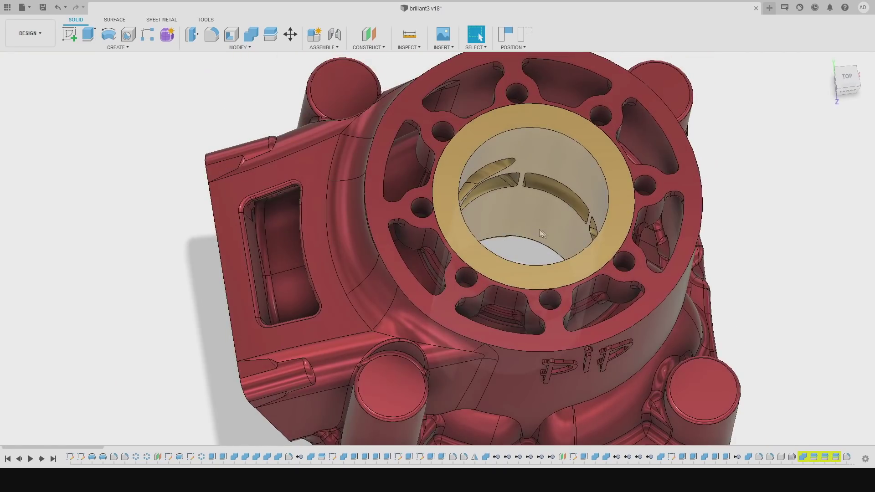
{"action": "scroll", "coordinate": [528, 212], "scroll_direction": "up", "scroll_amount": 2}
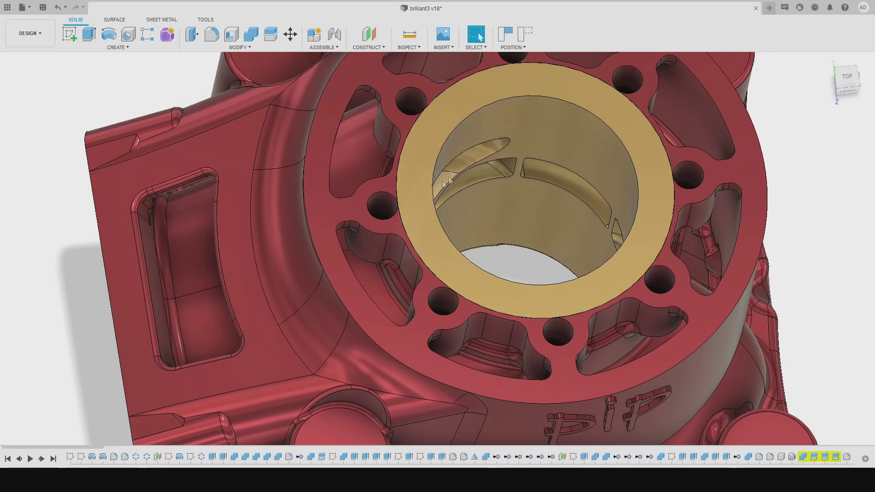
{"action": "scroll", "coordinate": [478, 162], "scroll_direction": "down", "scroll_amount": 5}
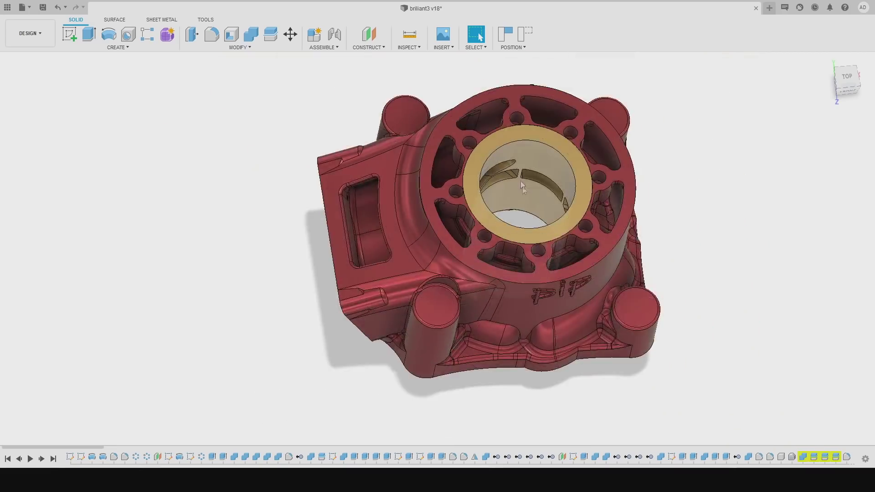
{"action": "scroll", "coordinate": [458, 219], "scroll_direction": "up", "scroll_amount": 5}
{"action": "scroll", "coordinate": [461, 235], "scroll_direction": "down", "scroll_amount": 2}
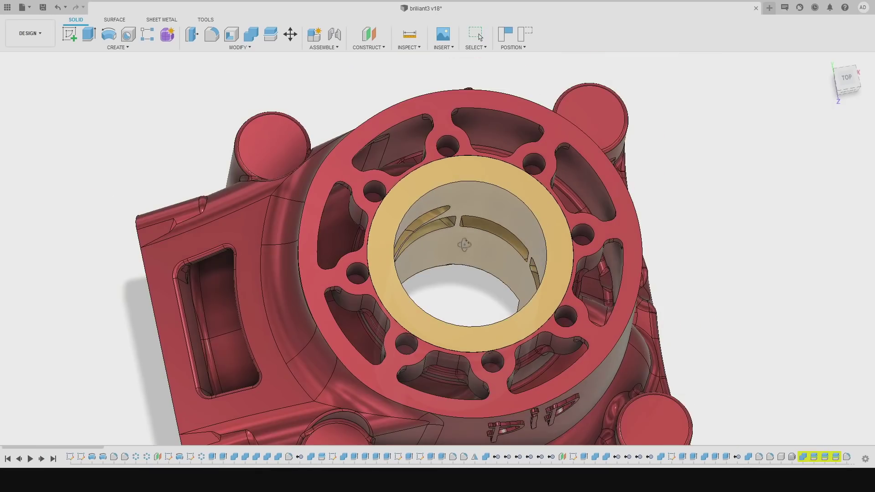
{"action": "left_click_drag", "start_coordinate": [463, 245], "coordinate": [438, 206]}
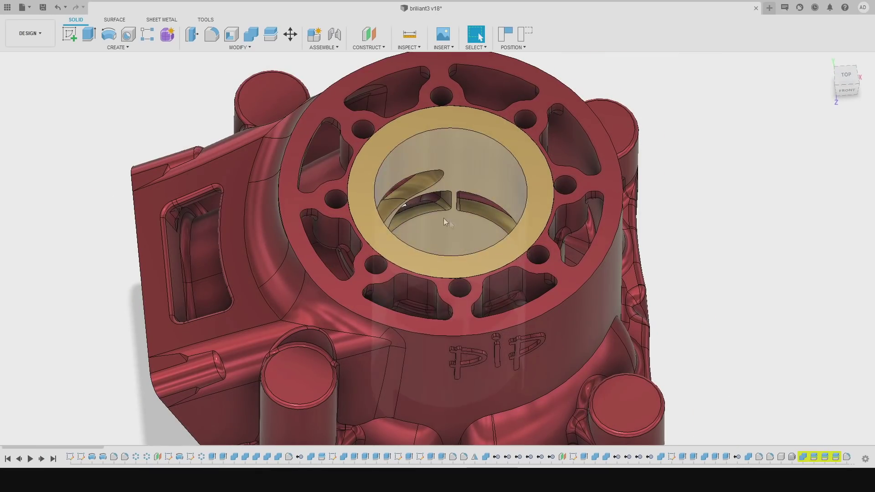
{"action": "scroll", "coordinate": [446, 192], "scroll_direction": "up", "scroll_amount": 5}
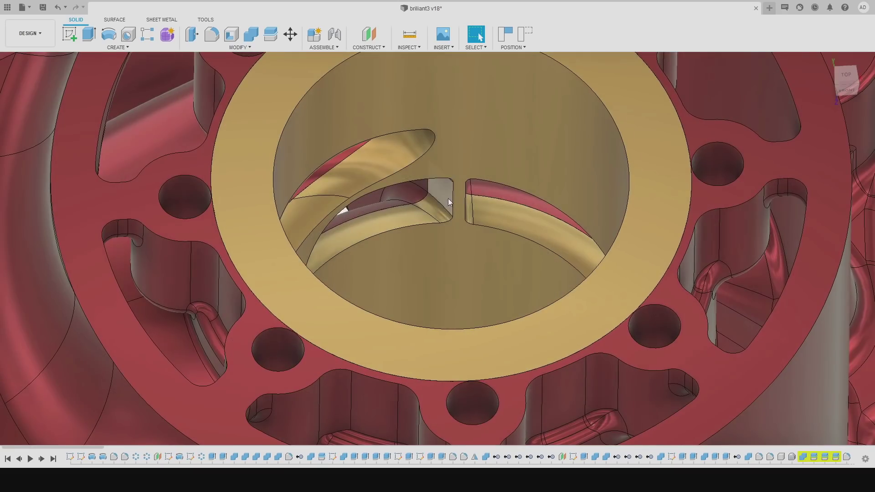
{"action": "scroll", "coordinate": [448, 198], "scroll_direction": "down", "scroll_amount": 5}
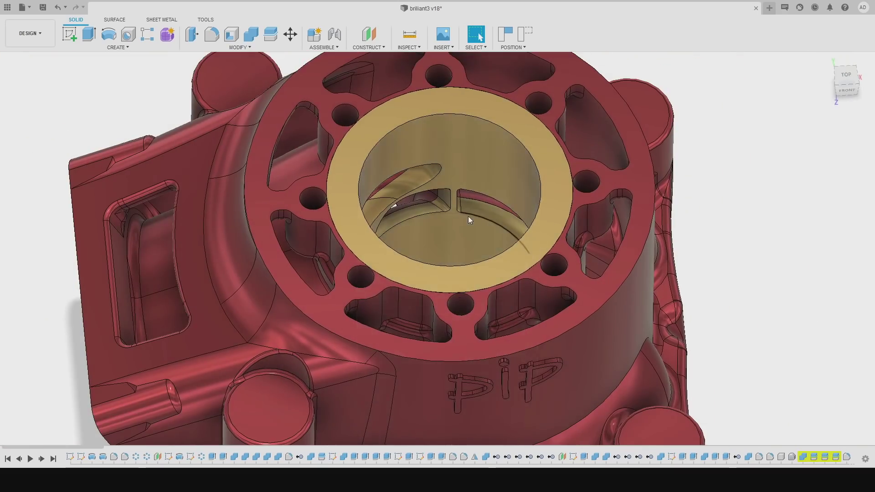
{"action": "scroll", "coordinate": [468, 216], "scroll_direction": "down", "scroll_amount": 2}
{"action": "scroll", "coordinate": [482, 222], "scroll_direction": "up", "scroll_amount": 5}
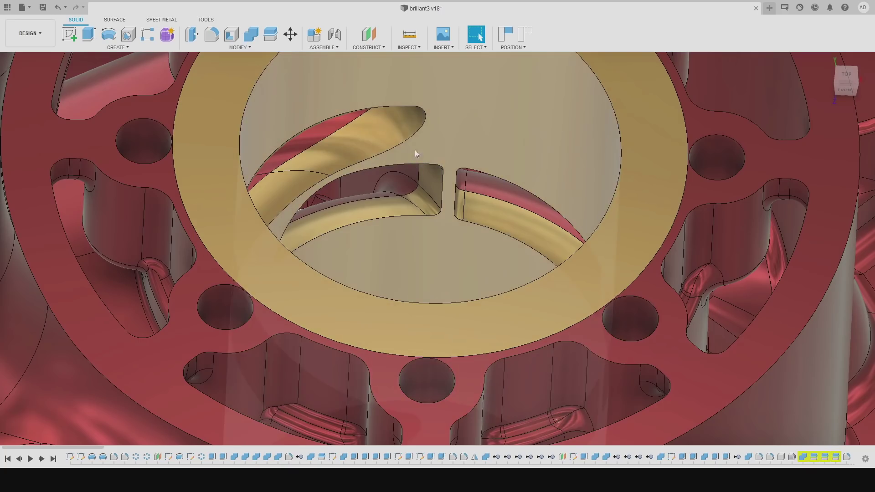
{"action": "scroll", "coordinate": [405, 137], "scroll_direction": "down", "scroll_amount": 3}
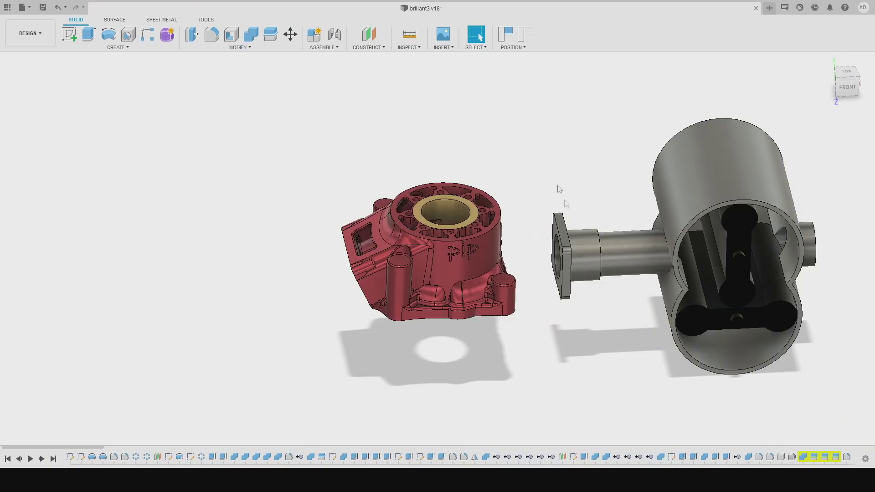
Step: Inspect the red cylinder together with the grey twin-lobed blower and its flanged pipe
{"action": "left_click_drag", "start_coordinate": [515, 222], "coordinate": [517, 244]}
{"action": "scroll", "coordinate": [433, 250], "scroll_direction": "up", "scroll_amount": 5}
{"action": "scroll", "coordinate": [708, 264], "scroll_direction": "down", "scroll_amount": 5}
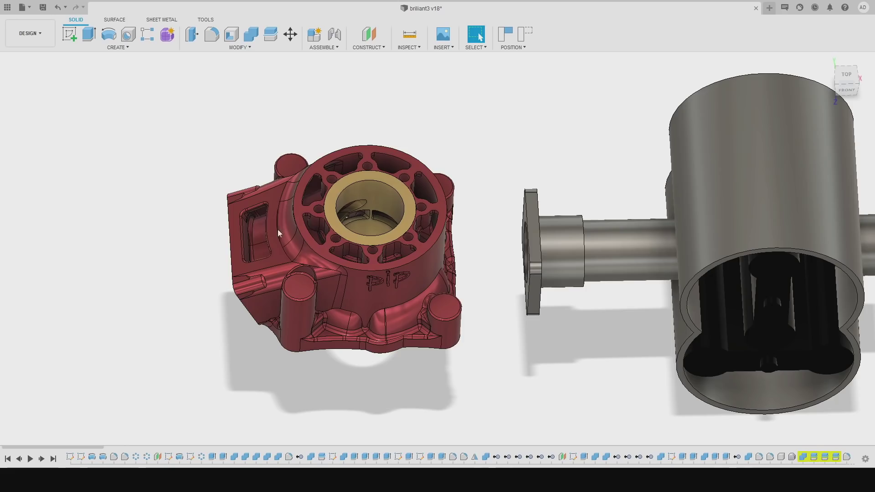
{"action": "scroll", "coordinate": [332, 211], "scroll_direction": "up", "scroll_amount": 1}
{"action": "scroll", "coordinate": [484, 221], "scroll_direction": "down", "scroll_amount": 1}
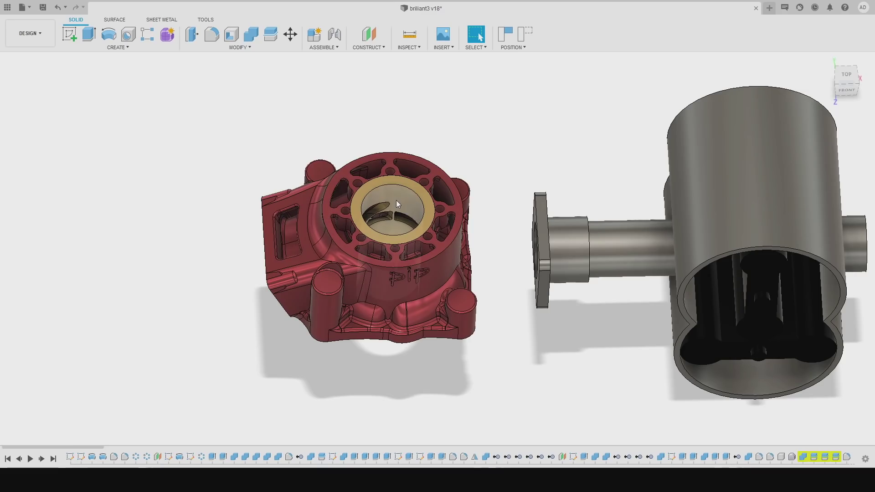
{"action": "scroll", "coordinate": [399, 205], "scroll_direction": "up", "scroll_amount": 1}
{"action": "scroll", "coordinate": [408, 200], "scroll_direction": "down", "scroll_amount": 2}
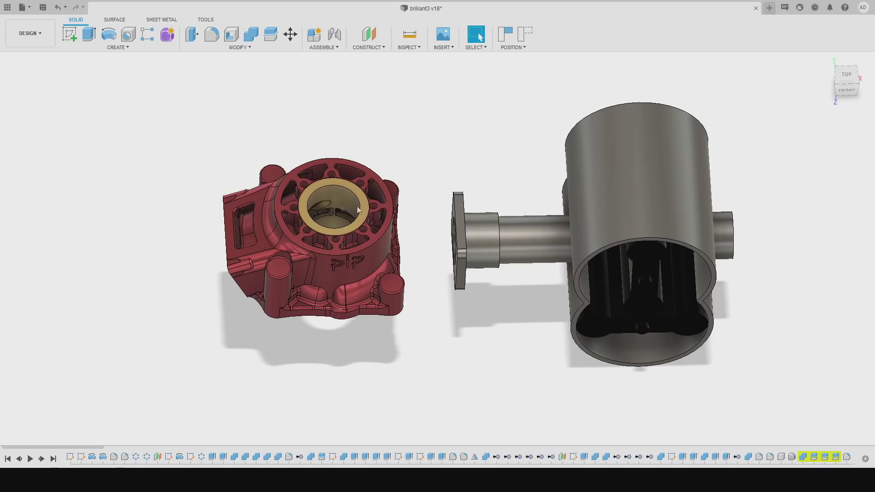
Step: Show the blue rotary disc beside the cylinder's angled rectangular port
{"action": "left_click", "coordinate": [13, 129]}
{"action": "mouse_move", "coordinate": [147, 234]}
{"action": "left_mouse_down"}
{"action": "mouse_move", "coordinate": [193, 215]}
{"action": "mouse_move", "coordinate": [196, 203]}
{"action": "mouse_move", "coordinate": [155, 225]}
{"action": "left_mouse_up"}
{"action": "scroll", "coordinate": [268, 209], "scroll_direction": "up", "scroll_amount": 2}
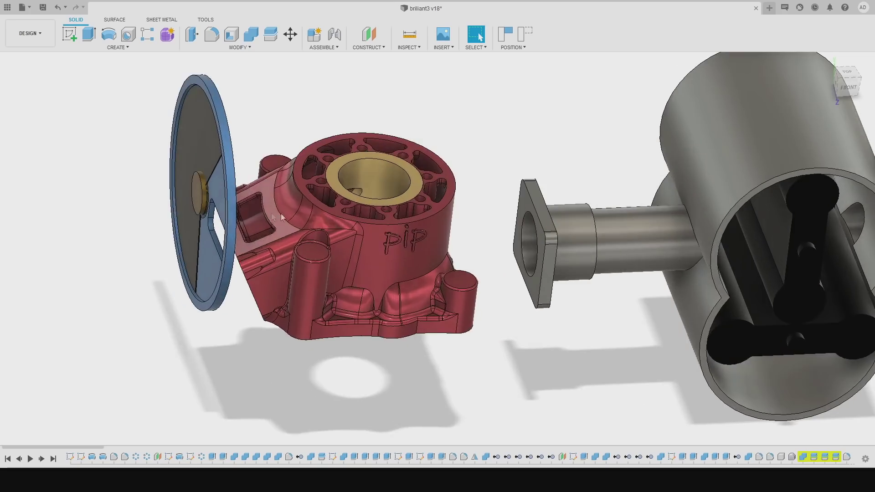
{"action": "left_click_drag", "start_coordinate": [288, 205], "coordinate": [306, 235]}
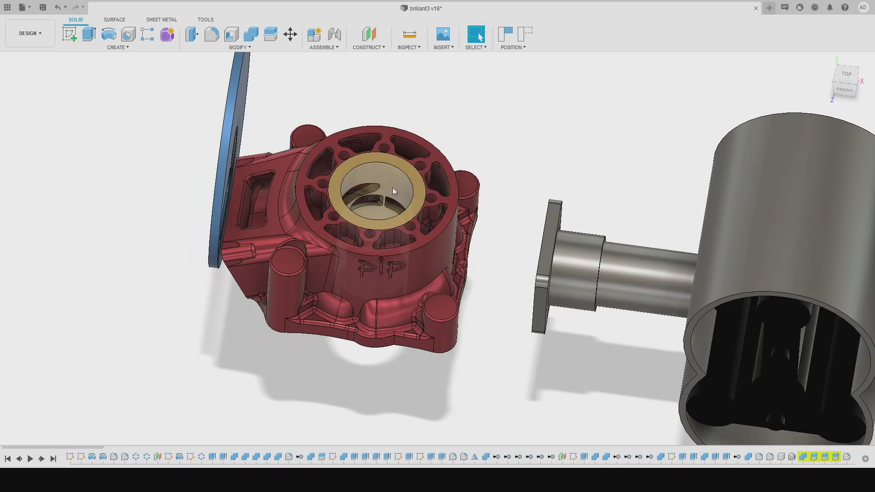
Step: Inspect how the blue disc sits against the cylinder's angled port and the liner's inner openings
{"action": "scroll", "coordinate": [393, 187], "scroll_direction": "up", "scroll_amount": 4}
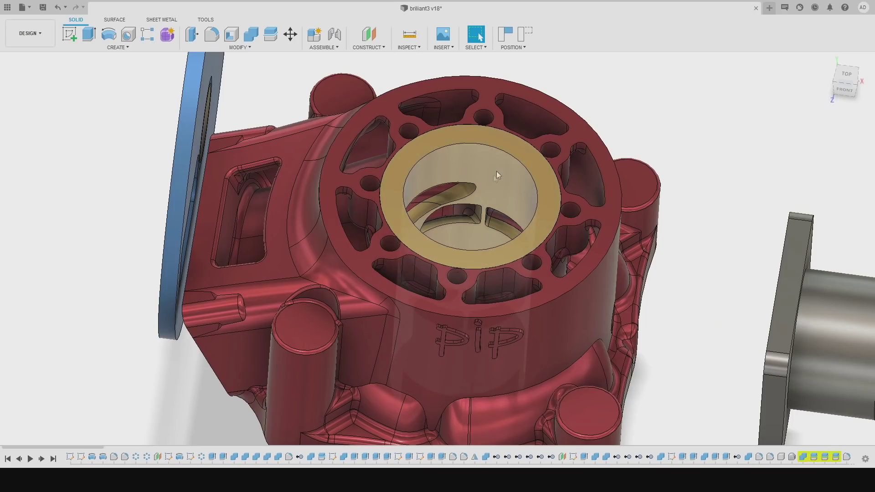
{"action": "scroll", "coordinate": [494, 173], "scroll_direction": "down", "scroll_amount": 2}
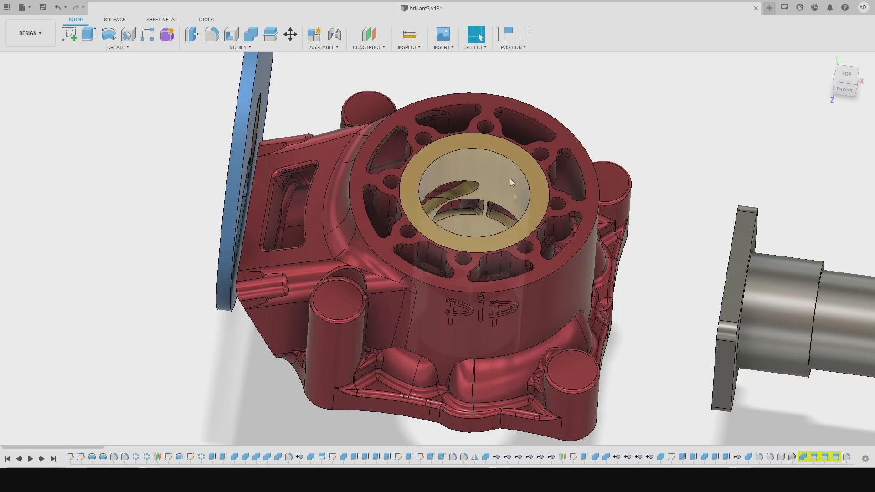
{"action": "scroll", "coordinate": [506, 183], "scroll_direction": "down", "scroll_amount": 1}
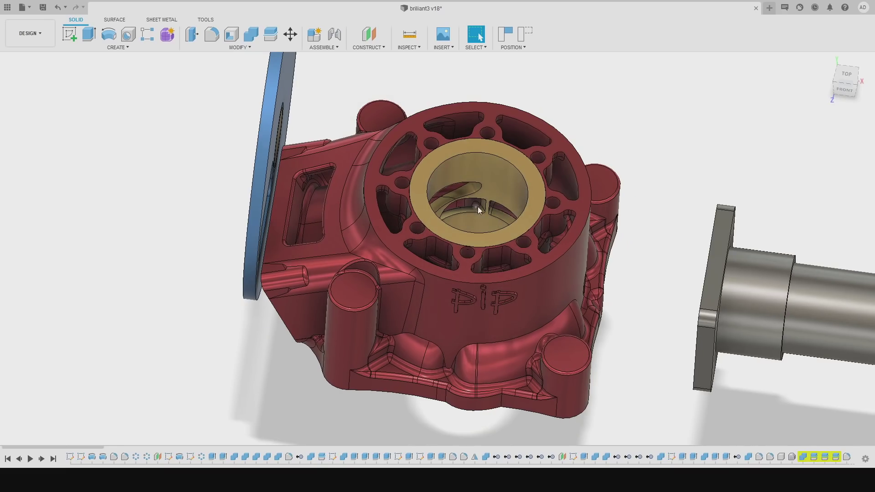
{"action": "scroll", "coordinate": [364, 237], "scroll_direction": "down", "scroll_amount": 2}
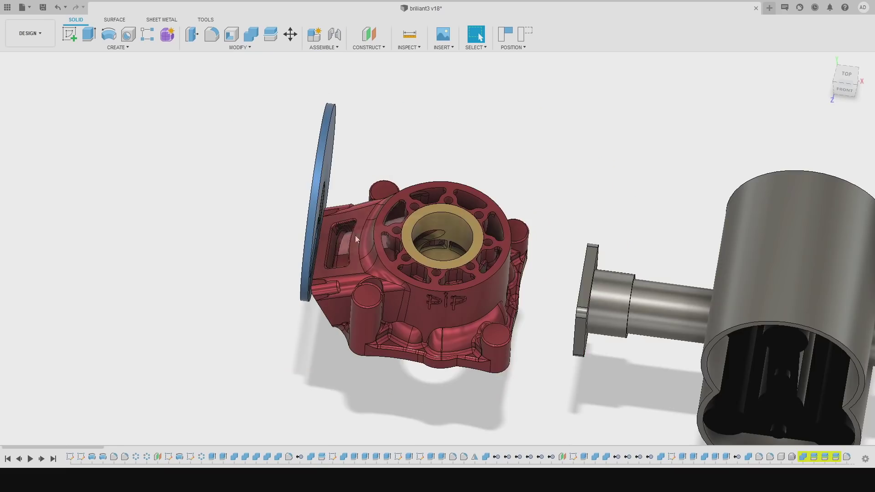
{"action": "scroll", "coordinate": [439, 233], "scroll_direction": "up", "scroll_amount": 1}
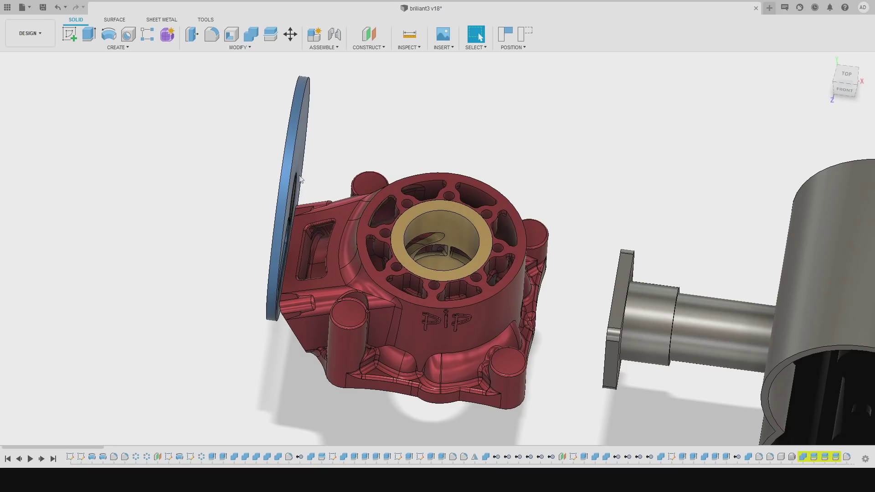
{"action": "scroll", "coordinate": [442, 245], "scroll_direction": "down", "scroll_amount": 3}
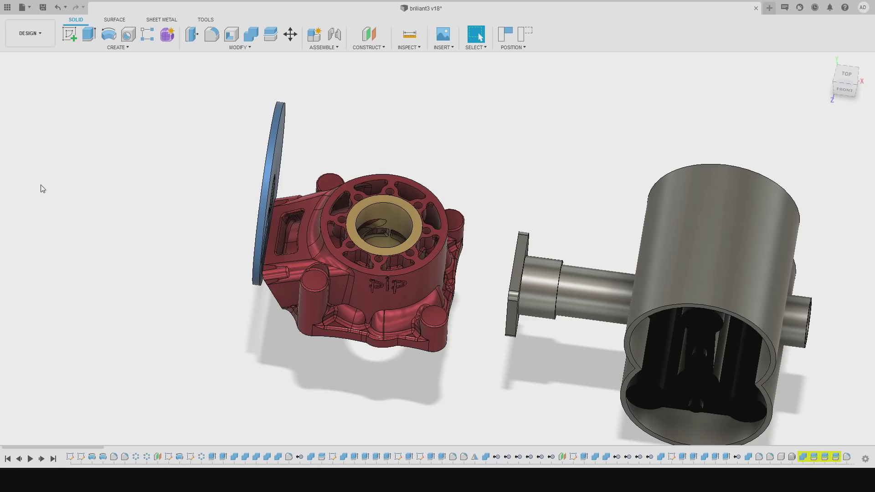
Step: Hide the original cylinder and show the alternative red cylinder that connects the blue disc to the blower's flanged pipe
{"action": "left_click", "coordinate": [41, 279]}
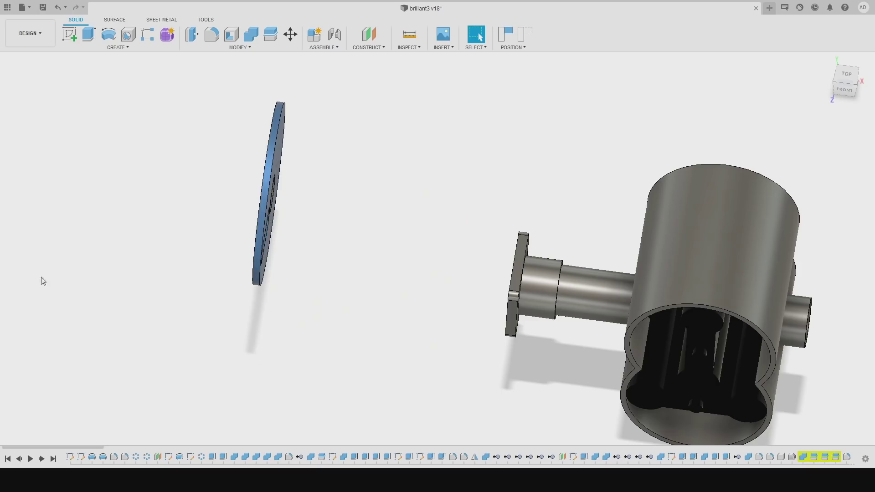
{"action": "left_click", "coordinate": [38, 152]}
{"action": "left_click", "coordinate": [38, 158]}
{"action": "left_click", "coordinate": [44, 163]}
{"action": "scroll", "coordinate": [396, 243], "scroll_direction": "up", "scroll_amount": 3}
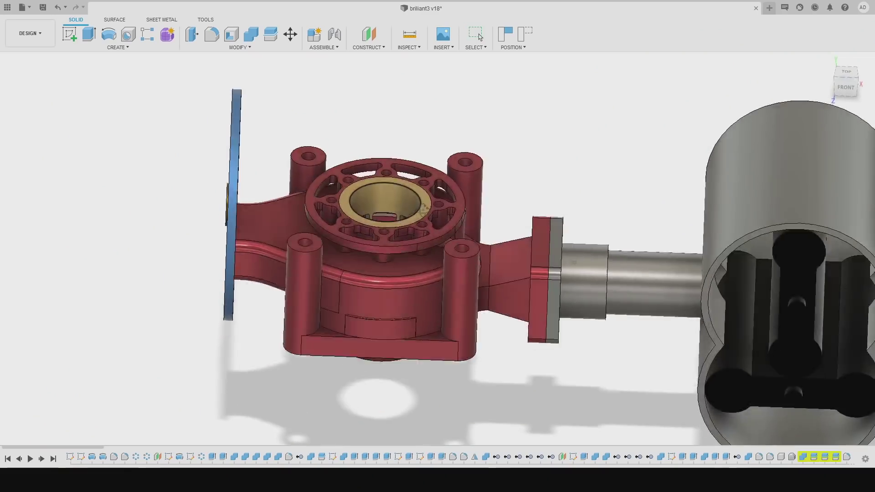
Step: Examine the alternative cylinder's liner ports, finned top ring, and ducts towards the disc and the blower
{"action": "left_click_drag", "start_coordinate": [424, 209], "coordinate": [449, 248]}
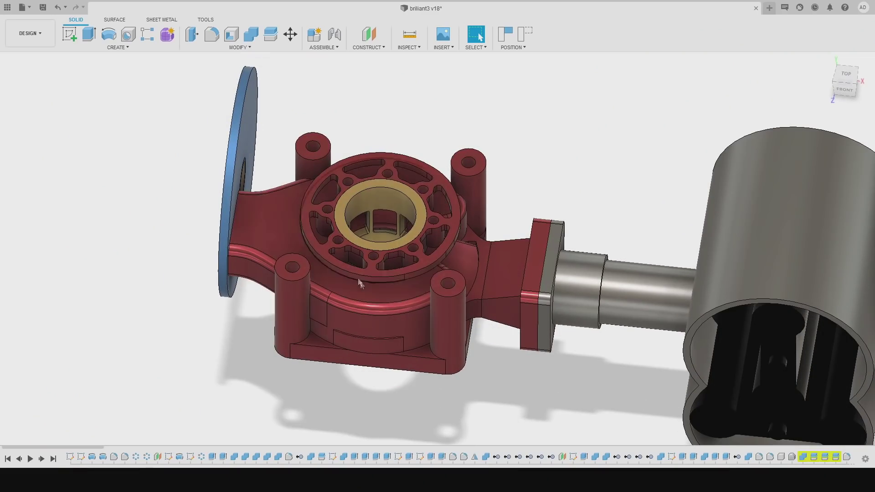
{"action": "scroll", "coordinate": [376, 269], "scroll_direction": "up", "scroll_amount": 4}
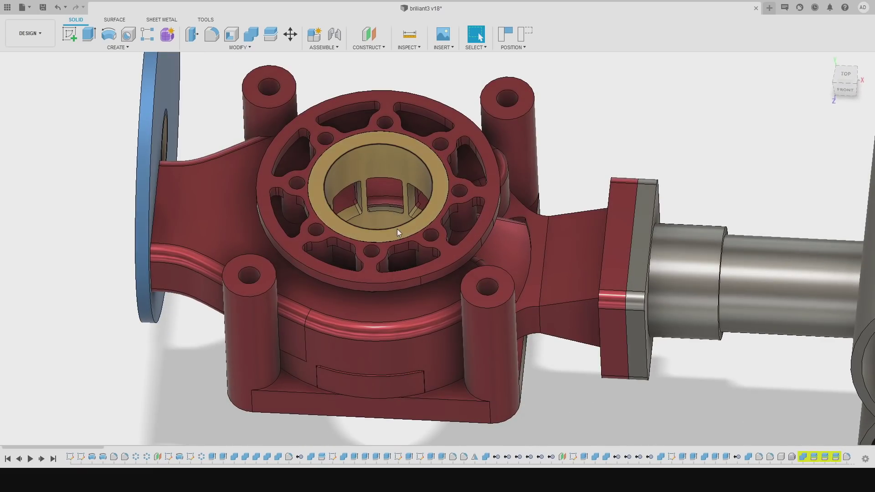
{"action": "scroll", "coordinate": [397, 229], "scroll_direction": "down", "scroll_amount": 2}
{"action": "left_click_drag", "start_coordinate": [419, 243], "coordinate": [408, 206]}
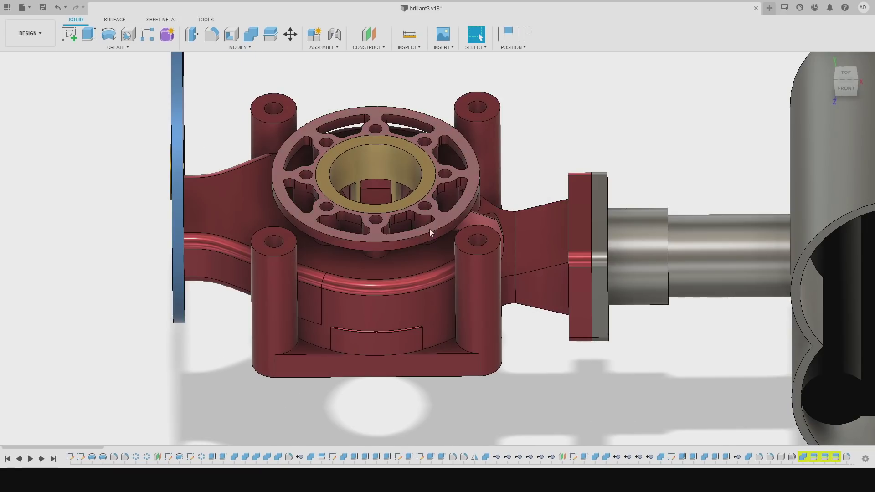
{"action": "scroll", "coordinate": [426, 243], "scroll_direction": "down", "scroll_amount": 2}
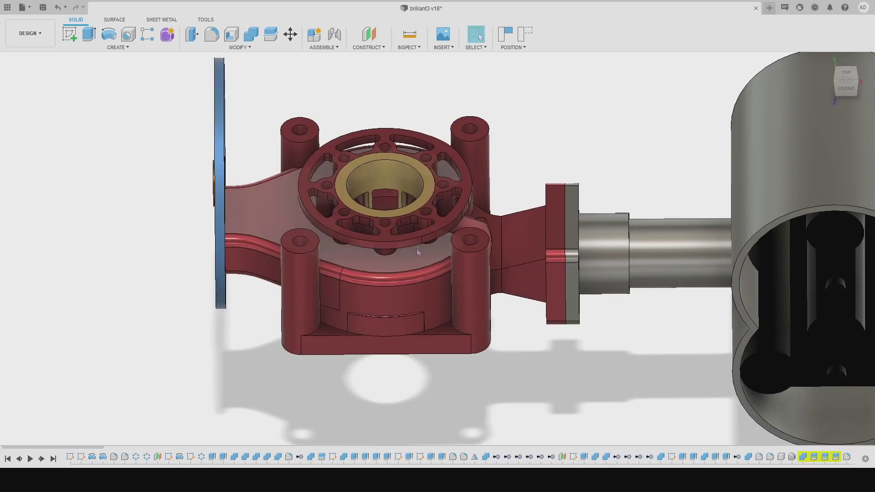
Step: Examine the alternative cylinder from the front, underneath and above, including its base, corner posts, liner and duct connections to disc and blower
{"action": "left_click_drag", "start_coordinate": [417, 249], "coordinate": [415, 220]}
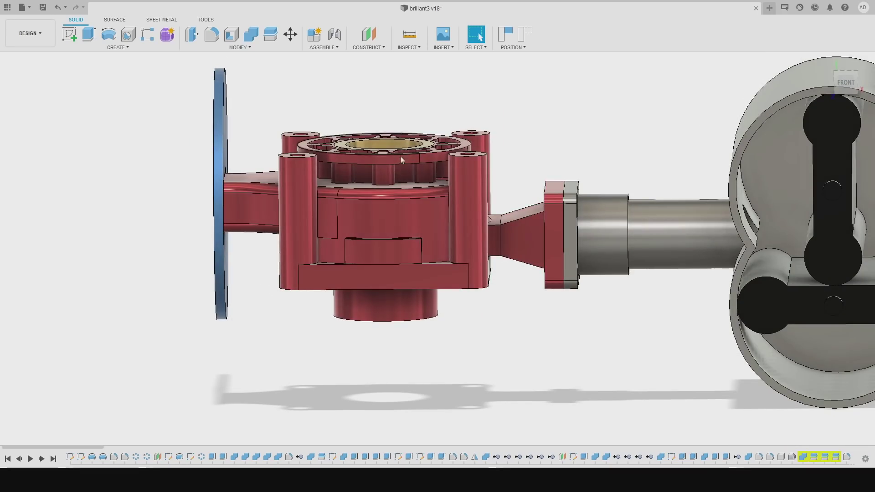
{"action": "left_click_drag", "start_coordinate": [432, 192], "coordinate": [399, 253]}
{"action": "scroll", "coordinate": [399, 252], "scroll_direction": "up", "scroll_amount": 3}
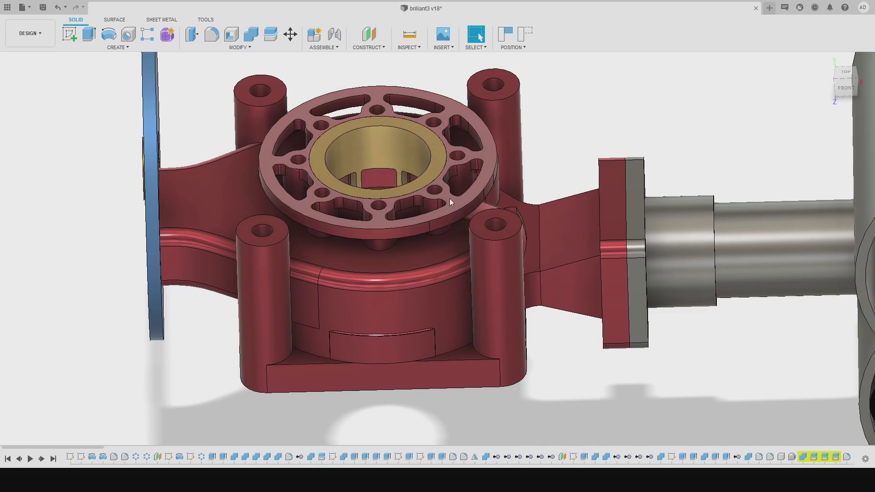
{"action": "scroll", "coordinate": [448, 199], "scroll_direction": "down", "scroll_amount": 3}
{"action": "left_click_drag", "start_coordinate": [448, 201], "coordinate": [401, 196]}
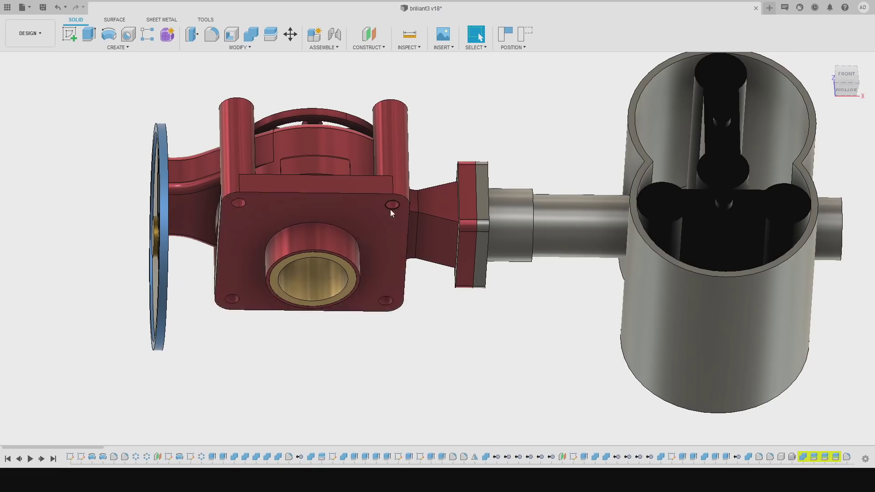
{"action": "left_click_drag", "start_coordinate": [390, 209], "coordinate": [444, 272]}
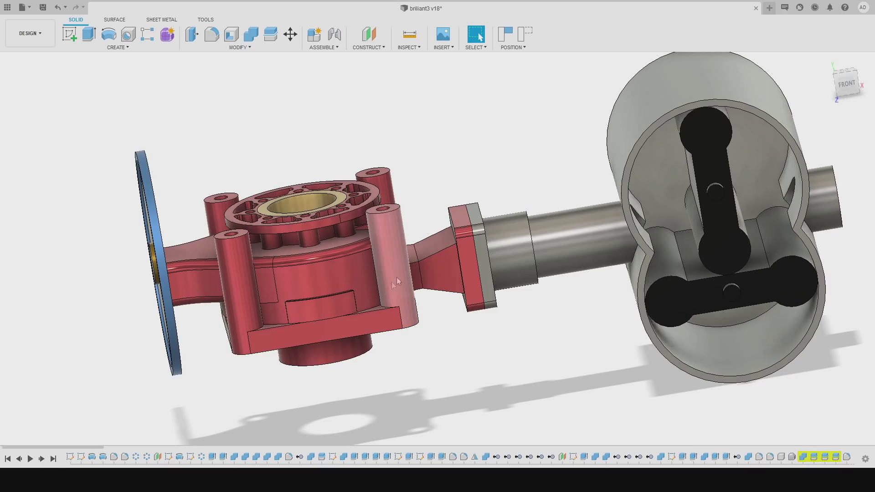
{"action": "left_click_drag", "start_coordinate": [471, 252], "coordinate": [173, 299]}
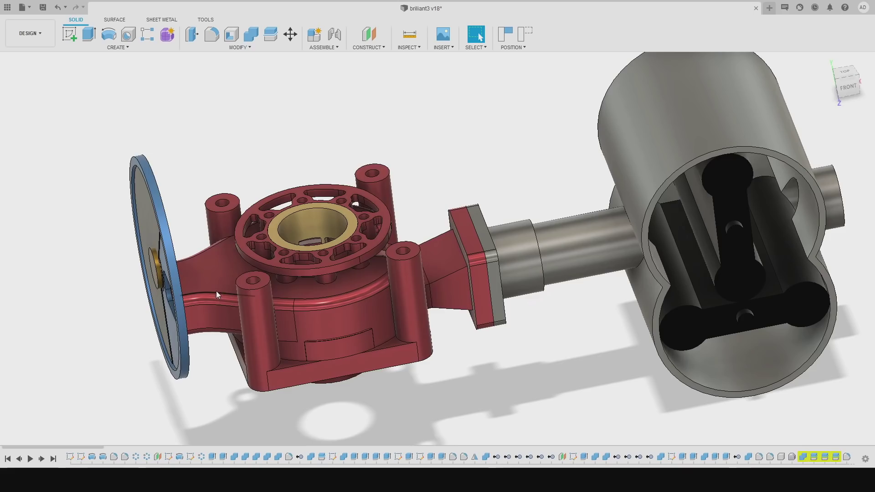
{"action": "scroll", "coordinate": [342, 237], "scroll_direction": "down", "scroll_amount": 3}
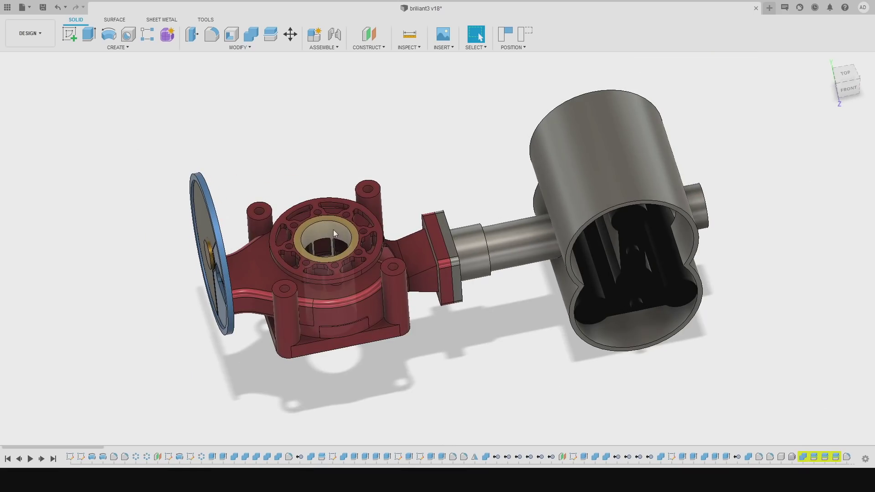
{"action": "scroll", "coordinate": [332, 229], "scroll_direction": "up", "scroll_amount": 4}
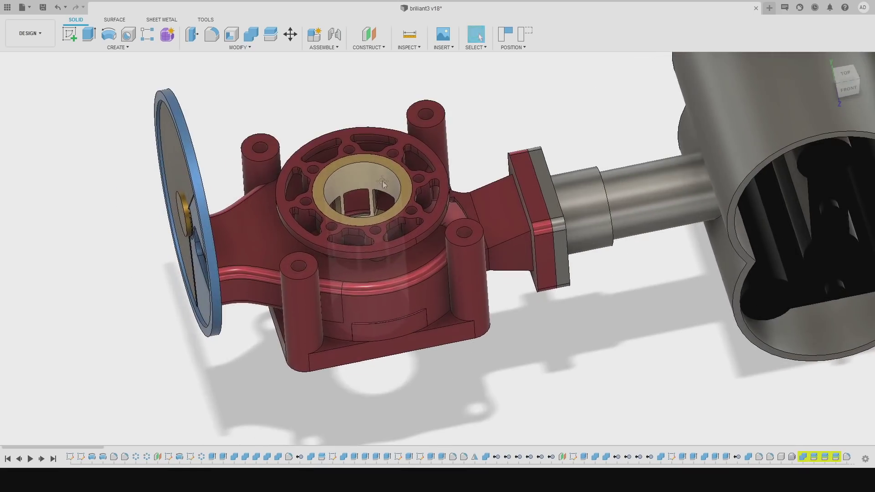
Step: Hide the blower housing, its flanged pipe and the black rotors
{"action": "left_click", "coordinate": [38, 211]}
{"action": "left_click", "coordinate": [39, 228]}
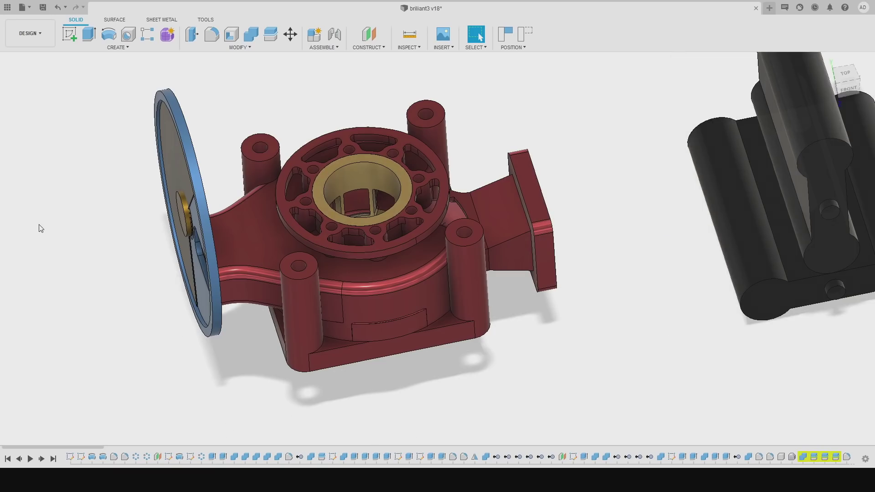
{"action": "left_click", "coordinate": [38, 223]}
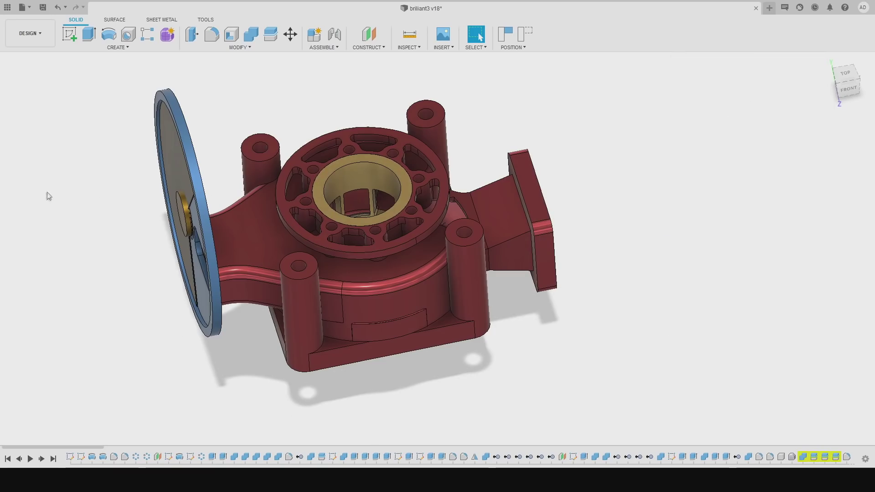
Step: Sweep a horizontal section plane down through the red cylinder's lower chamber and back to port level, and examine the cut passages around the liner
{"action": "left_click_drag", "start_coordinate": [438, 158], "coordinate": [438, 194]}
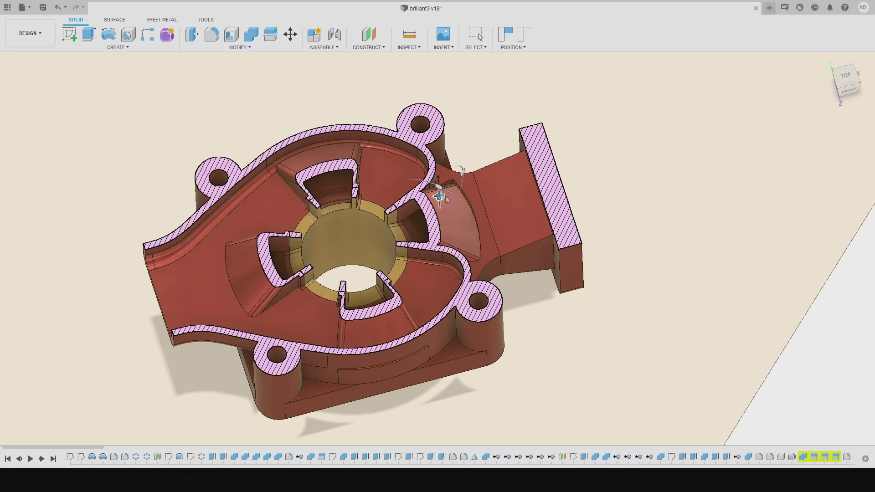
{"action": "left_click_drag", "start_coordinate": [439, 197], "coordinate": [440, 215]}
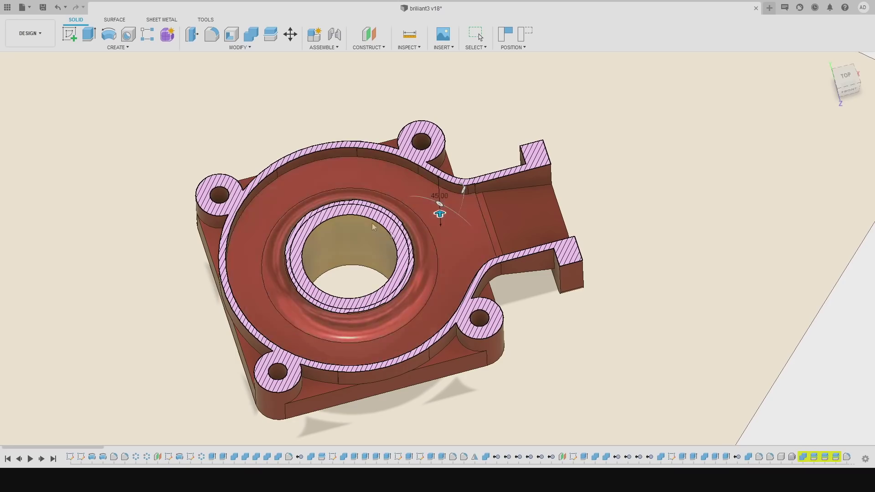
{"action": "left_click_drag", "start_coordinate": [439, 211], "coordinate": [438, 202]}
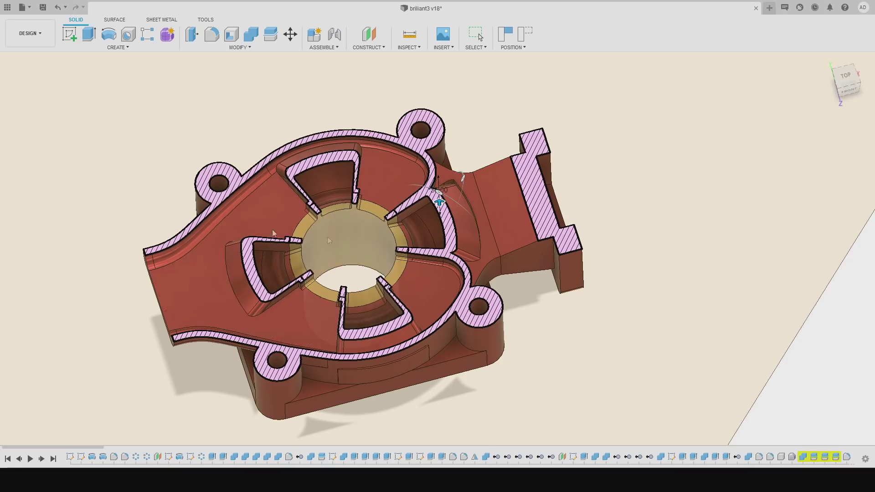
{"action": "scroll", "coordinate": [307, 233], "scroll_direction": "down", "scroll_amount": 1}
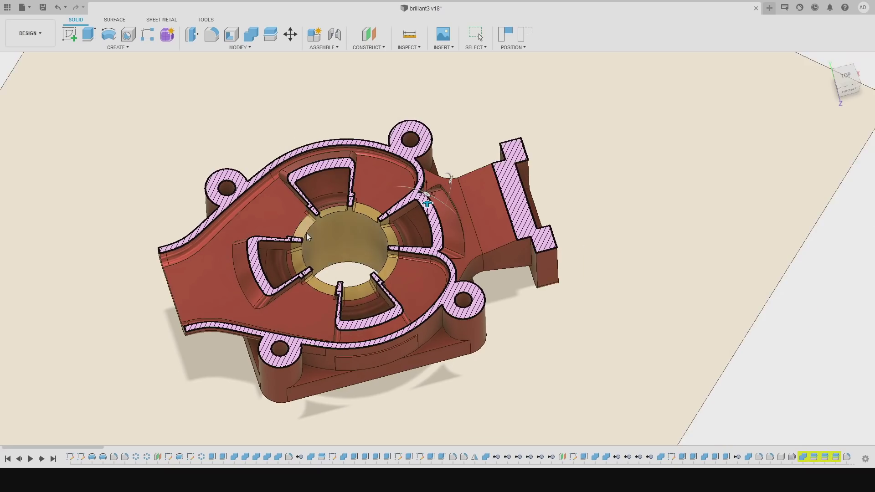
{"action": "scroll", "coordinate": [306, 233], "scroll_direction": "up", "scroll_amount": 1}
{"action": "scroll", "coordinate": [317, 222], "scroll_direction": "down", "scroll_amount": 1}
{"action": "scroll", "coordinate": [318, 222], "scroll_direction": "up", "scroll_amount": 2}
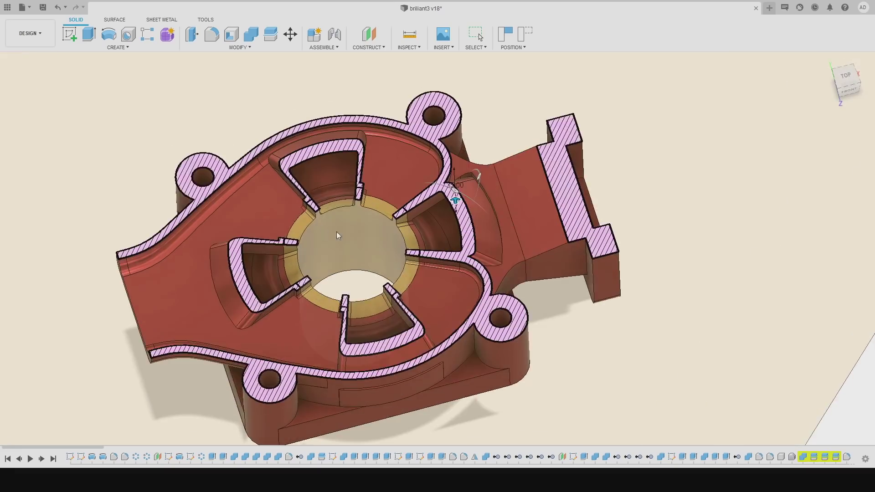
{"action": "scroll", "coordinate": [337, 234], "scroll_direction": "up", "scroll_amount": 2}
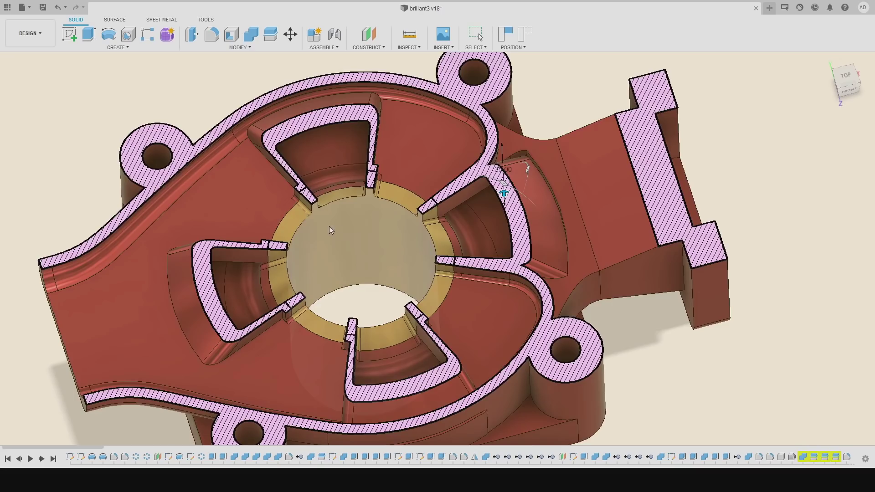
{"action": "scroll", "coordinate": [330, 225], "scroll_direction": "down", "scroll_amount": 3}
Step: Raise the section plane to the ring of bolt bosses above the ports and inspect the liner's inner openings and surrounding ducts
{"action": "left_click_drag", "start_coordinate": [417, 208], "coordinate": [415, 176]}
{"action": "scroll", "coordinate": [317, 211], "scroll_direction": "up", "scroll_amount": 3}
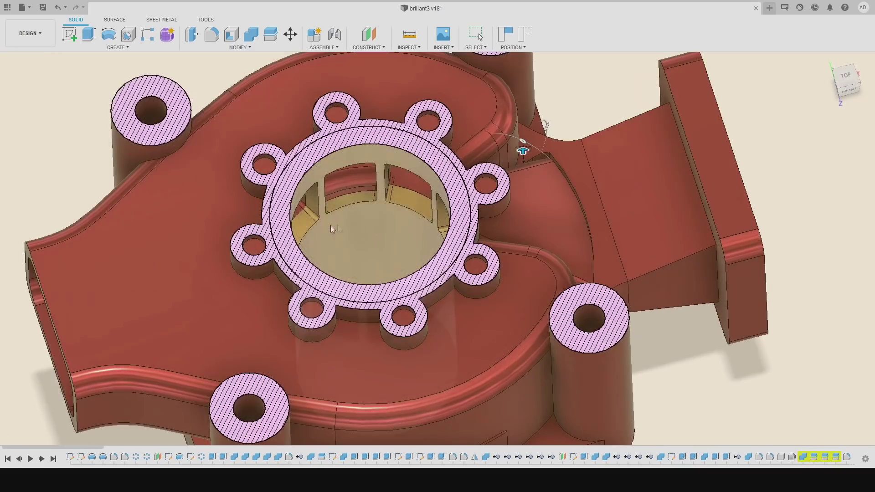
{"action": "left_click_drag", "start_coordinate": [365, 210], "coordinate": [337, 141]}
{"action": "scroll", "coordinate": [337, 141], "scroll_direction": "down", "scroll_amount": 2}
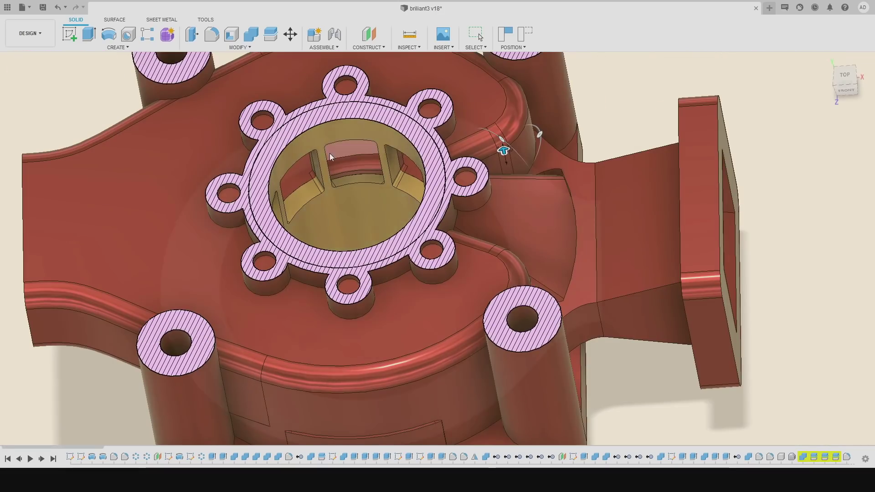
{"action": "scroll", "coordinate": [329, 153], "scroll_direction": "down", "scroll_amount": 2}
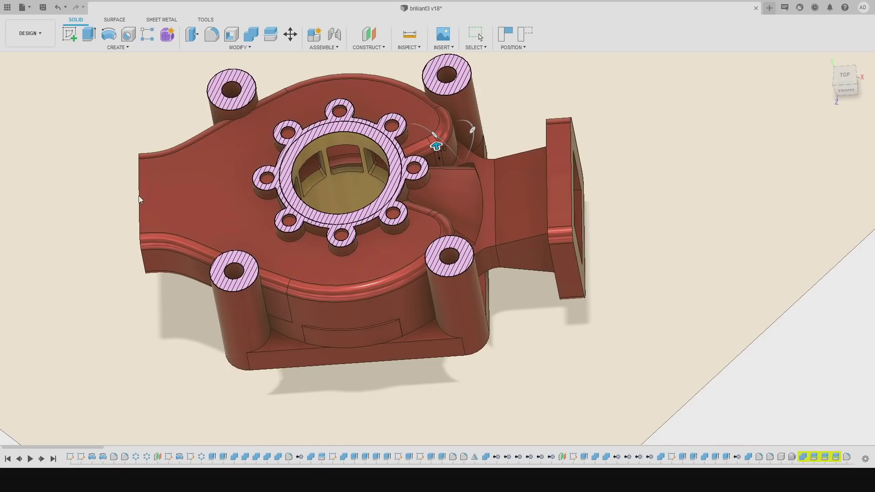
{"action": "scroll", "coordinate": [329, 139], "scroll_direction": "up", "scroll_amount": 4}
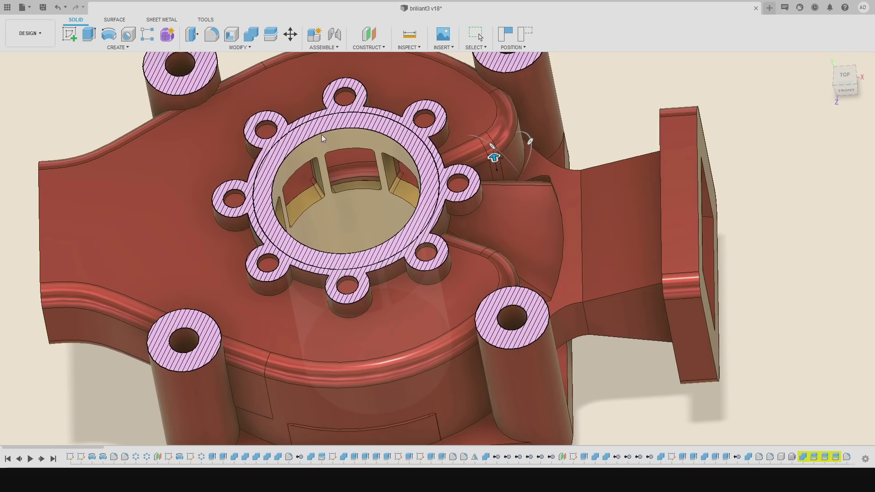
{"action": "scroll", "coordinate": [322, 134], "scroll_direction": "down", "scroll_amount": 2}
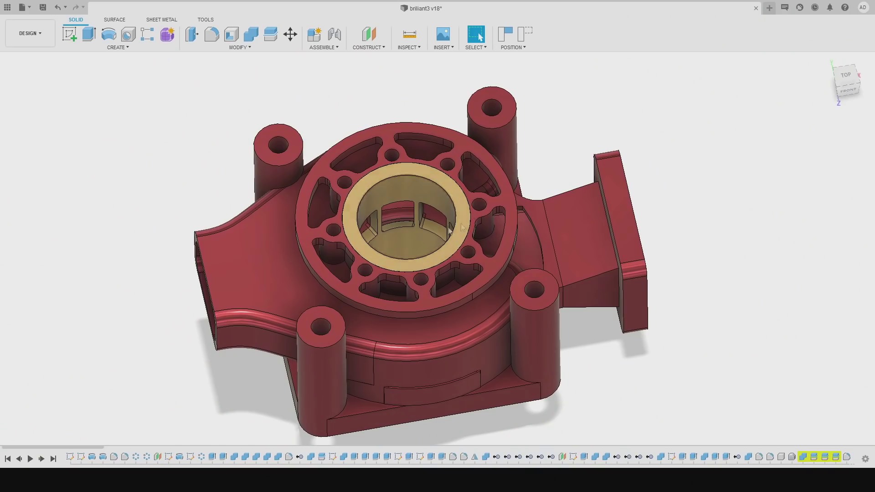
Step: Show the unsectioned cylinder with its outer jacket, disc and blower, and inspect the liner ports through the bore
{"action": "scroll", "coordinate": [434, 217], "scroll_direction": "up", "scroll_amount": 3}
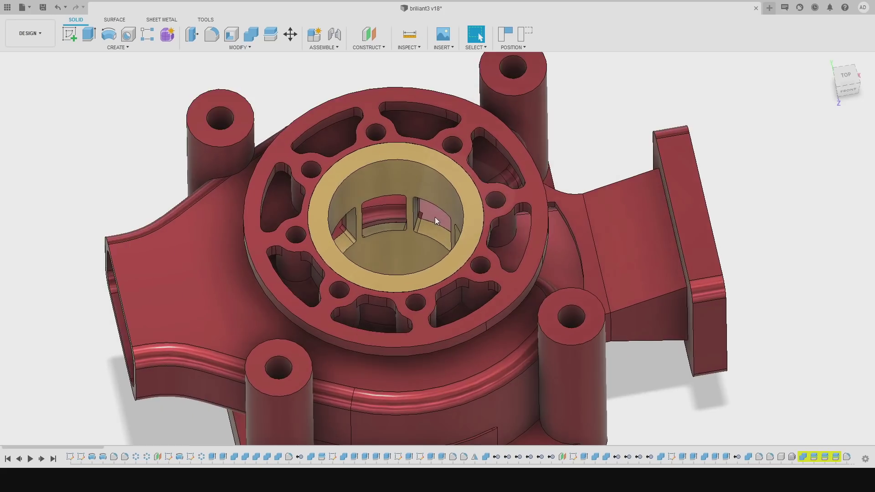
{"action": "left_click_drag", "start_coordinate": [455, 233], "coordinate": [453, 207]}
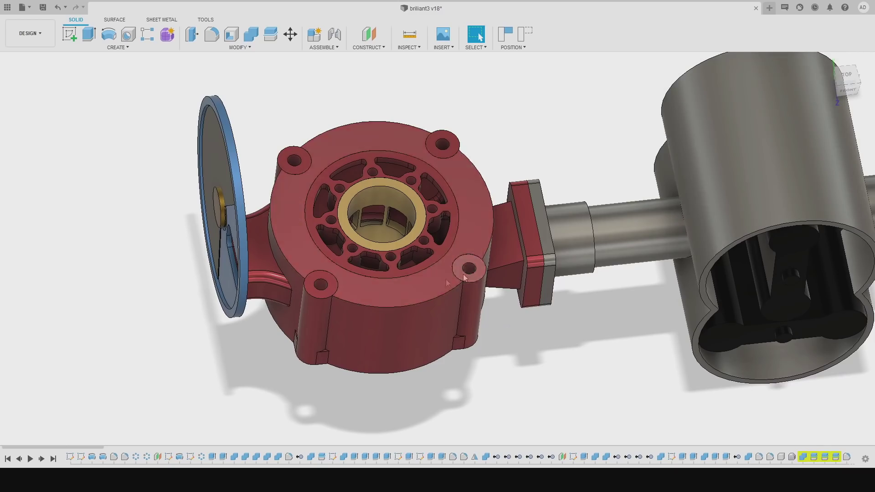
{"action": "scroll", "coordinate": [394, 248], "scroll_direction": "up", "scroll_amount": 5}
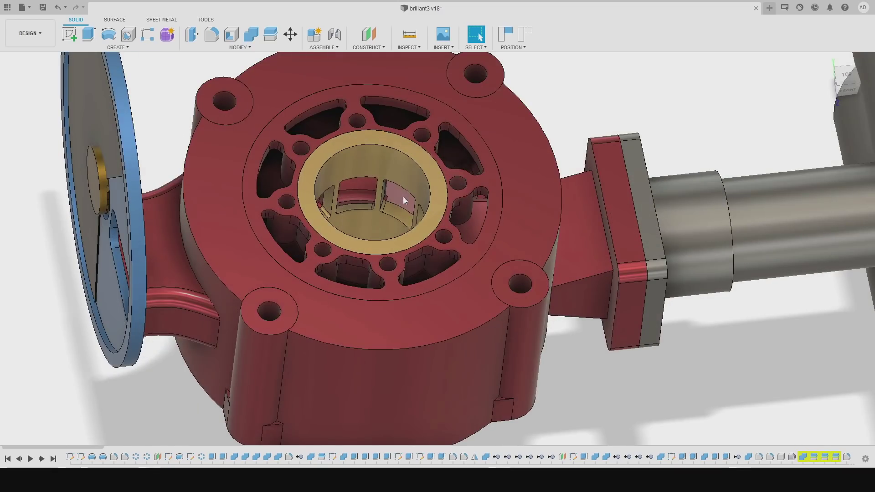
{"action": "mouse_move", "coordinate": [403, 196]}
{"action": "left_mouse_down"}
{"action": "mouse_move", "coordinate": [398, 165]}
{"action": "mouse_move", "coordinate": [372, 197]}
{"action": "mouse_move", "coordinate": [399, 195]}
{"action": "left_mouse_up"}
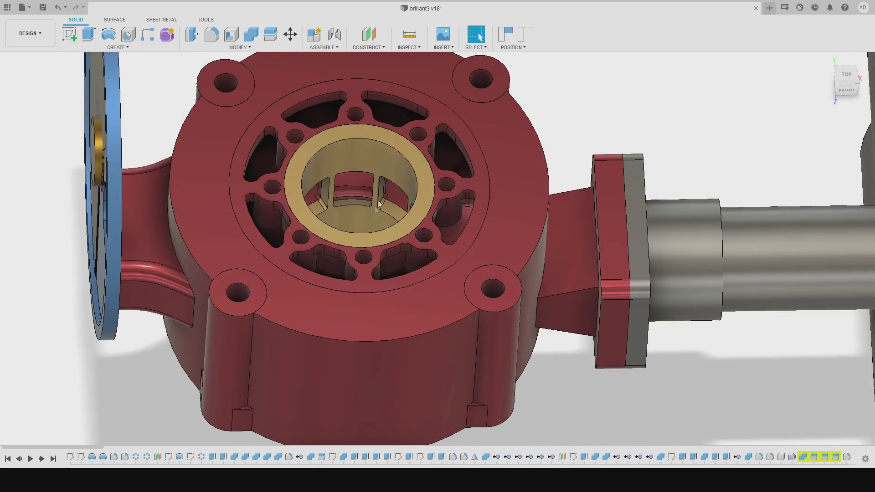
{"action": "scroll", "coordinate": [398, 179], "scroll_direction": "down", "scroll_amount": 2}
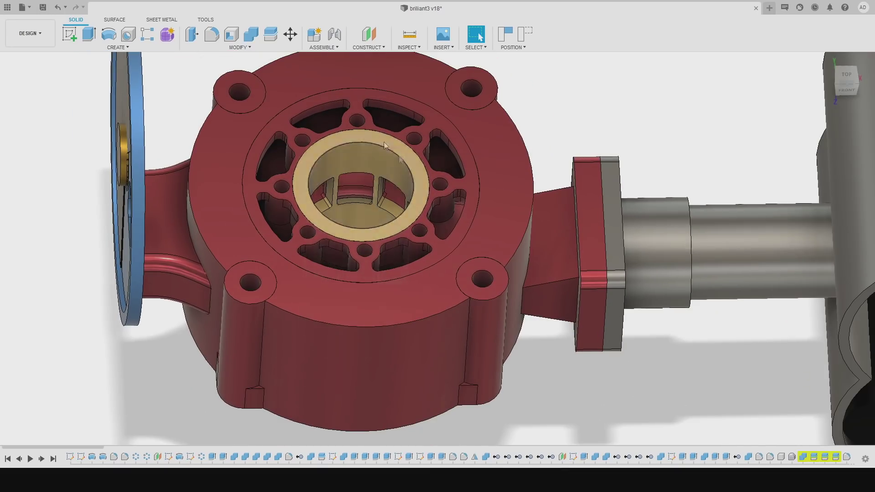
{"action": "scroll", "coordinate": [365, 170], "scroll_direction": "up", "scroll_amount": 2}
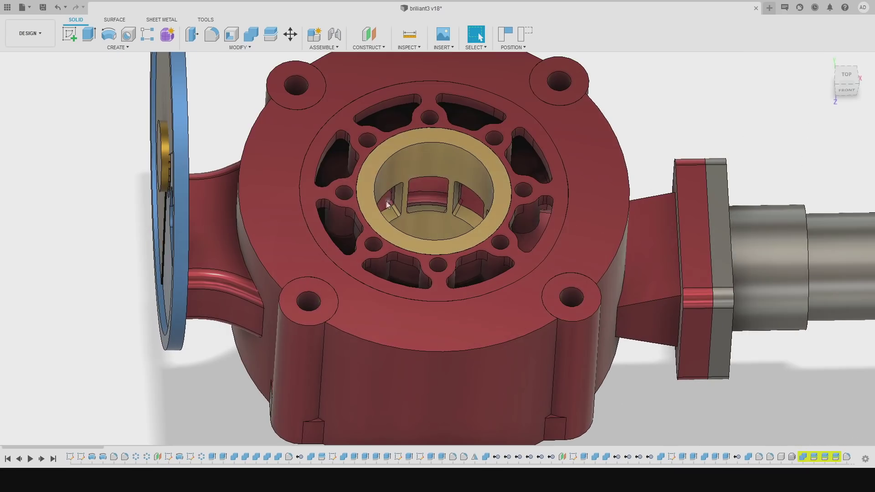
{"action": "scroll", "coordinate": [430, 188], "scroll_direction": "down", "scroll_amount": 4}
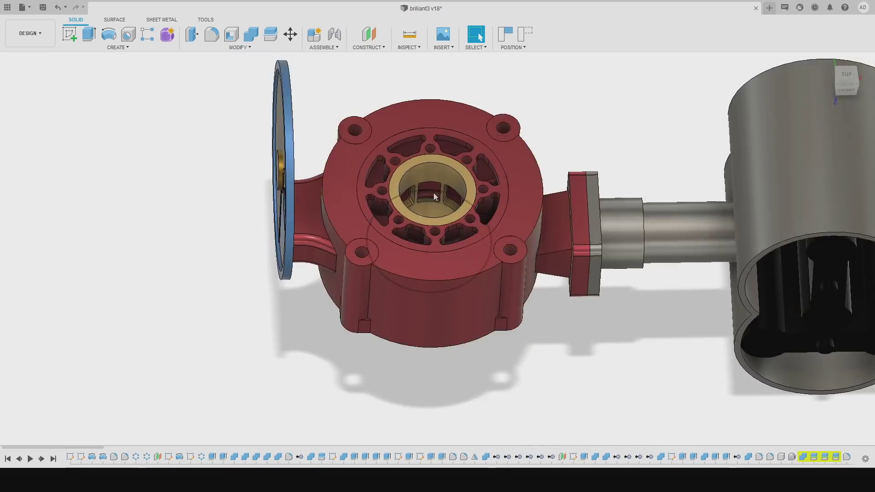
Step: Examine the blue disc's cut-out against the jacketed cylinder's port duct, and the flanged pipe connection to the blower
{"action": "left_click_drag", "start_coordinate": [433, 192], "coordinate": [480, 171]}
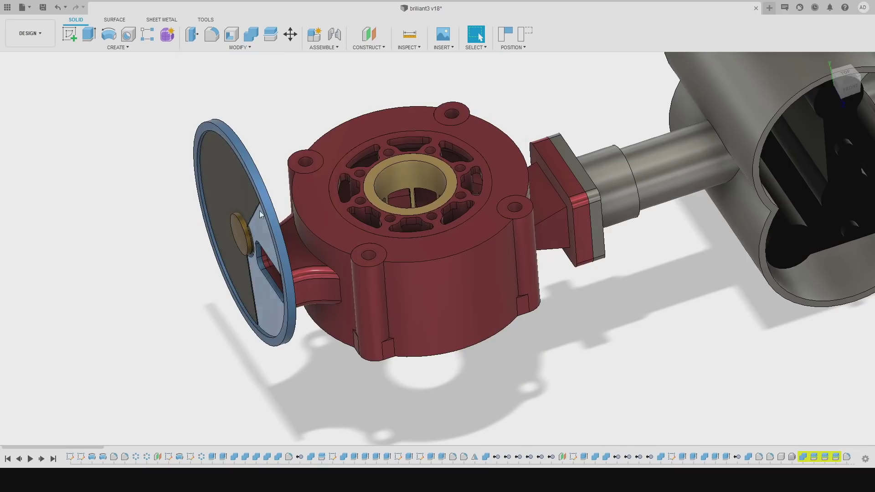
{"action": "scroll", "coordinate": [437, 201], "scroll_direction": "up", "scroll_amount": 2}
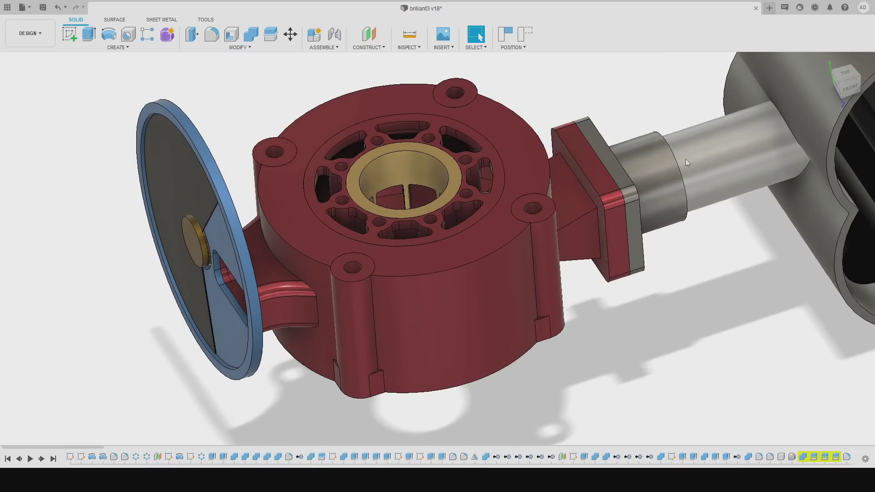
{"action": "left_click_drag", "start_coordinate": [480, 218], "coordinate": [469, 234]}
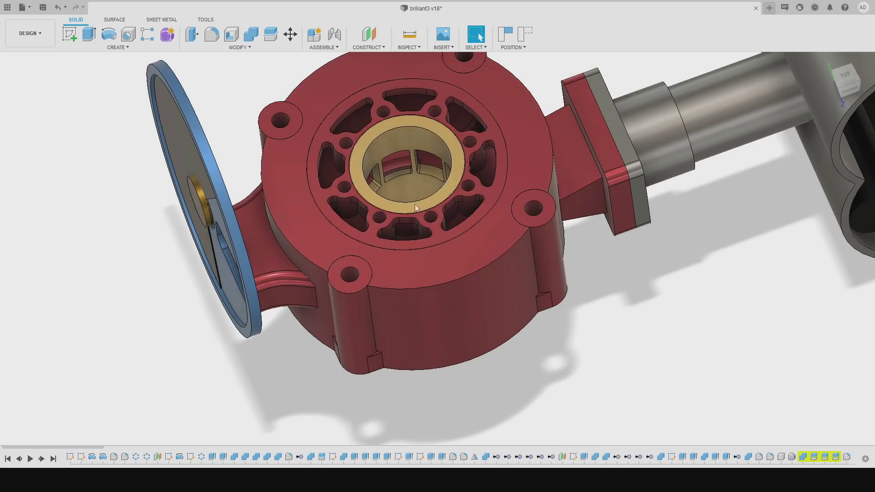
{"action": "left_click_drag", "start_coordinate": [464, 177], "coordinate": [401, 182]}
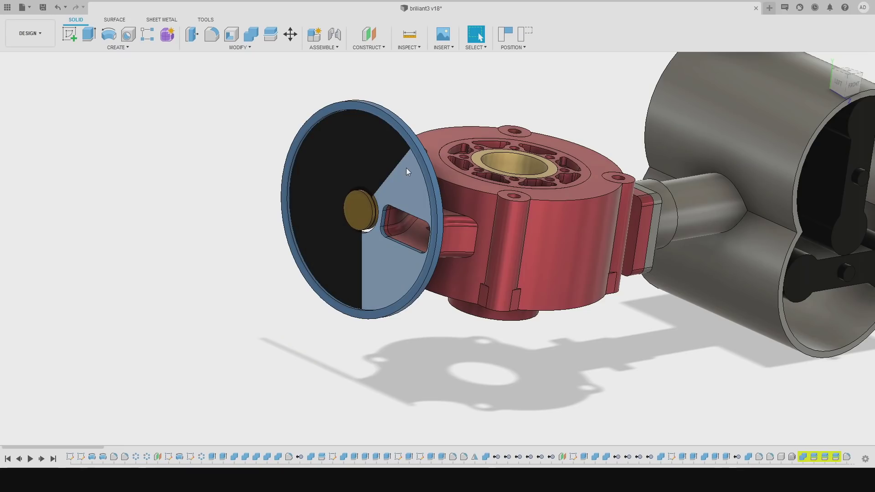
{"action": "scroll", "coordinate": [408, 177], "scroll_direction": "up", "scroll_amount": 2}
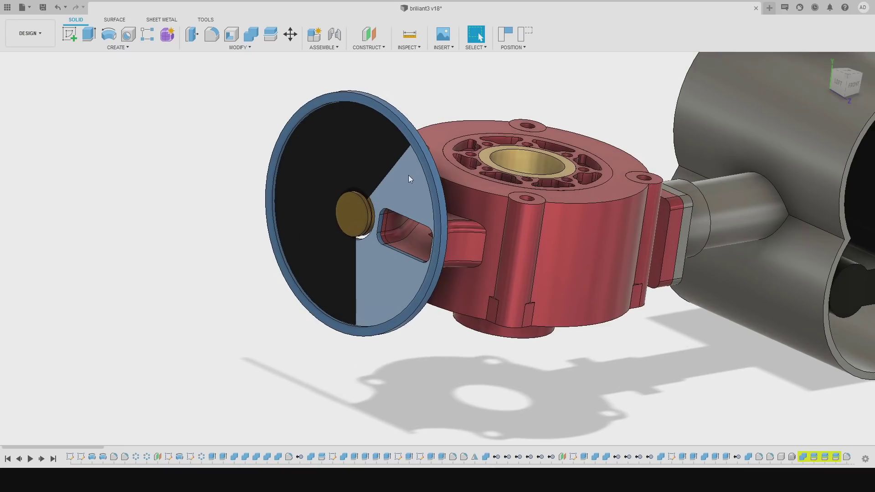
{"action": "scroll", "coordinate": [410, 171], "scroll_direction": "down", "scroll_amount": 1}
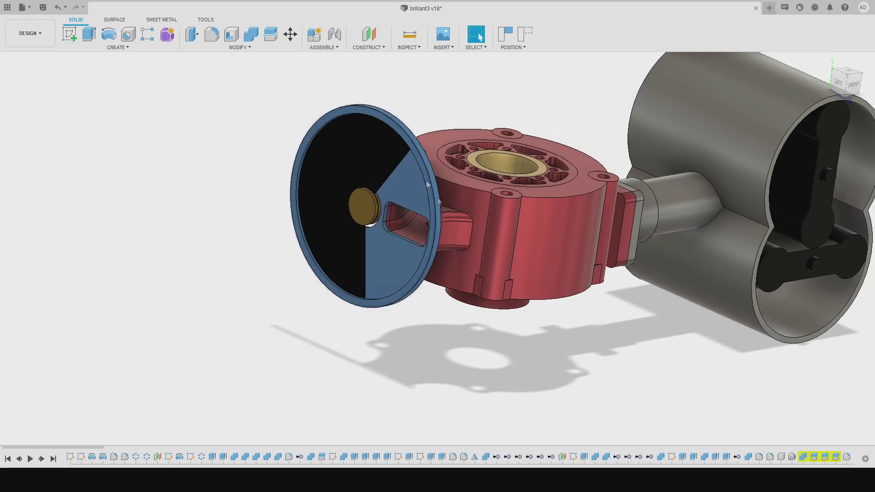
{"action": "left_click_drag", "start_coordinate": [433, 178], "coordinate": [409, 242]}
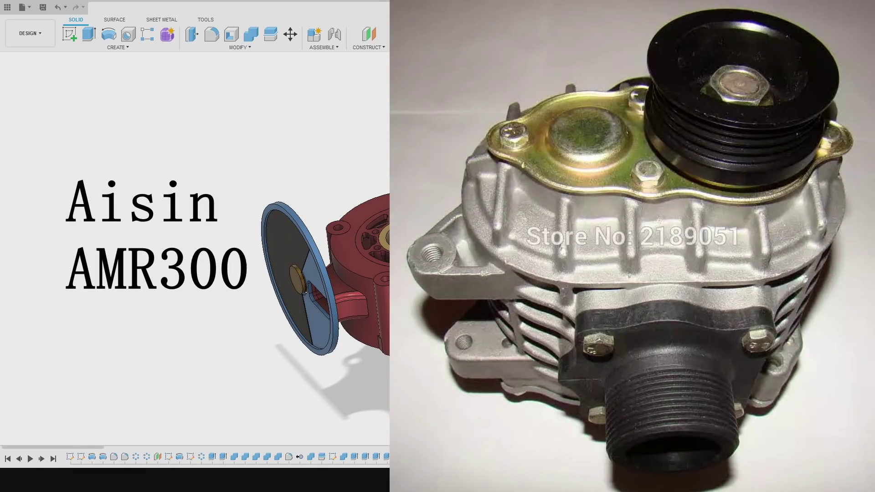
{"action": "scroll", "coordinate": [449, 222], "scroll_direction": "up", "scroll_amount": 5}
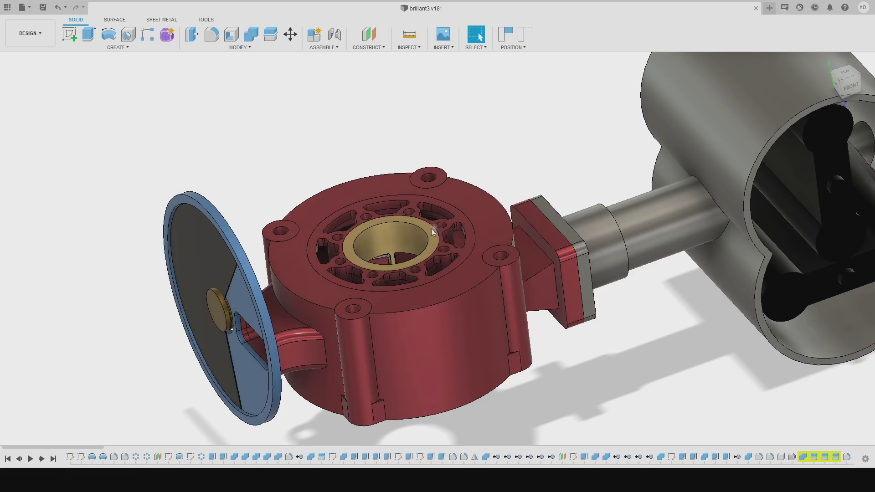
Step: Examine the port openings inside the yellow liner and the surrounding cast passages from steep and shallow angles above the bore
{"action": "left_click_drag", "start_coordinate": [430, 228], "coordinate": [427, 280]}
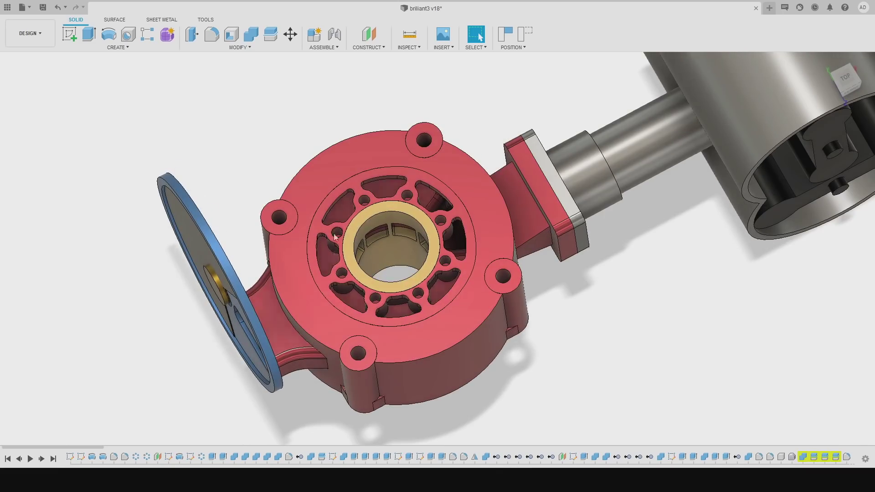
{"action": "scroll", "coordinate": [406, 242], "scroll_direction": "up", "scroll_amount": 2}
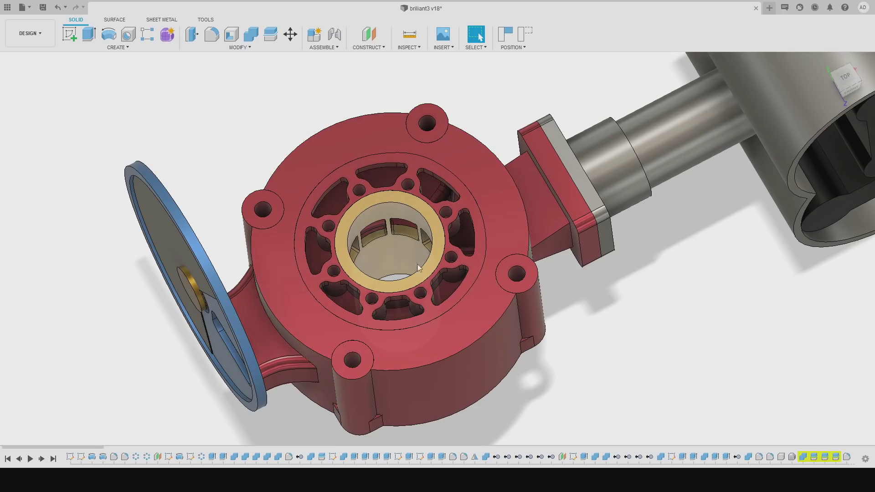
{"action": "scroll", "coordinate": [392, 247], "scroll_direction": "up", "scroll_amount": 1}
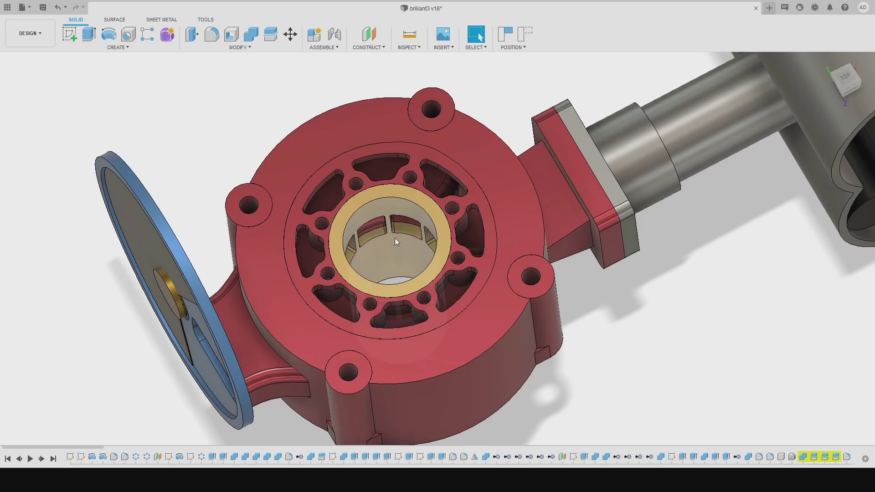
{"action": "left_click_drag", "start_coordinate": [394, 238], "coordinate": [362, 201]}
{"action": "scroll", "coordinate": [385, 213], "scroll_direction": "up", "scroll_amount": 5}
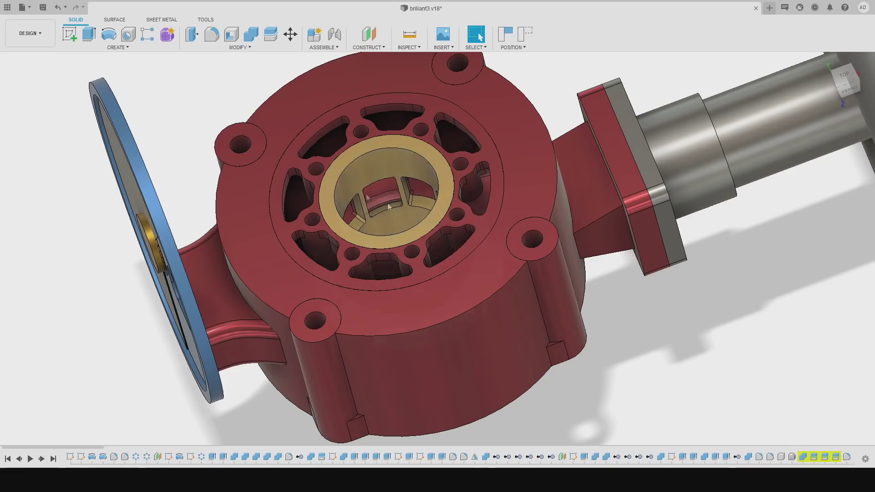
{"action": "scroll", "coordinate": [385, 193], "scroll_direction": "down", "scroll_amount": 3}
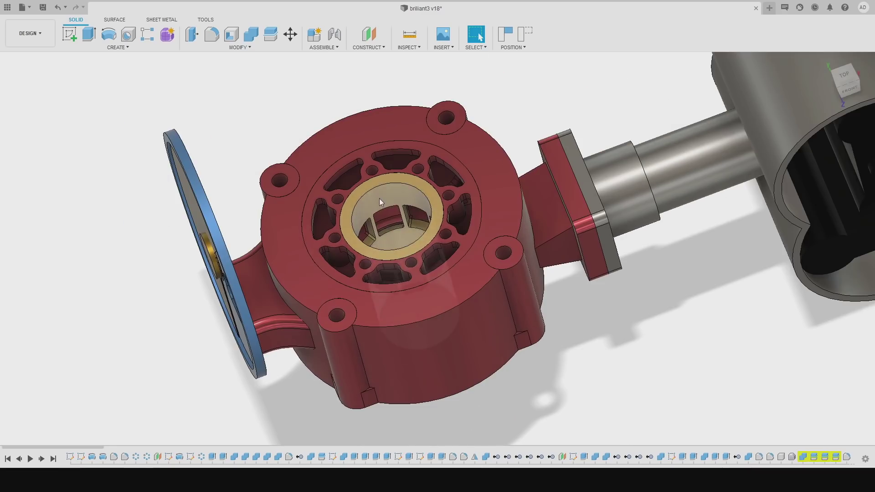
{"action": "scroll", "coordinate": [379, 197], "scroll_direction": "up", "scroll_amount": 2}
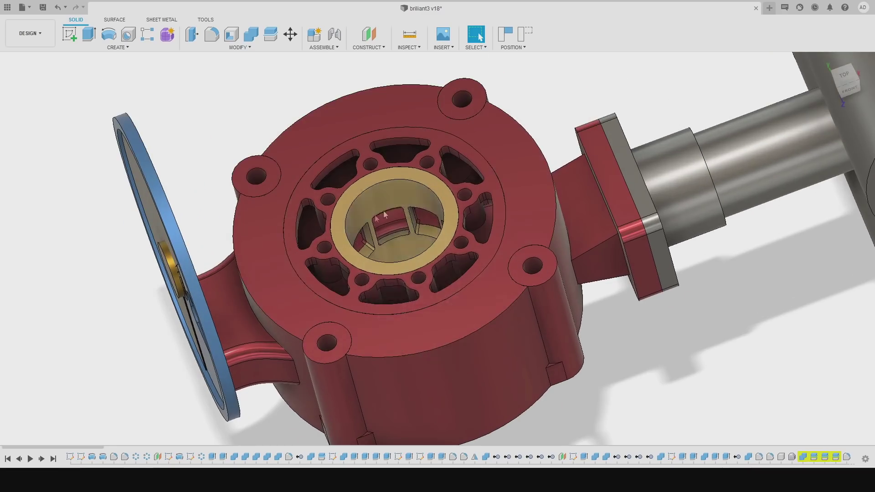
{"action": "scroll", "coordinate": [375, 204], "scroll_direction": "up", "scroll_amount": 1}
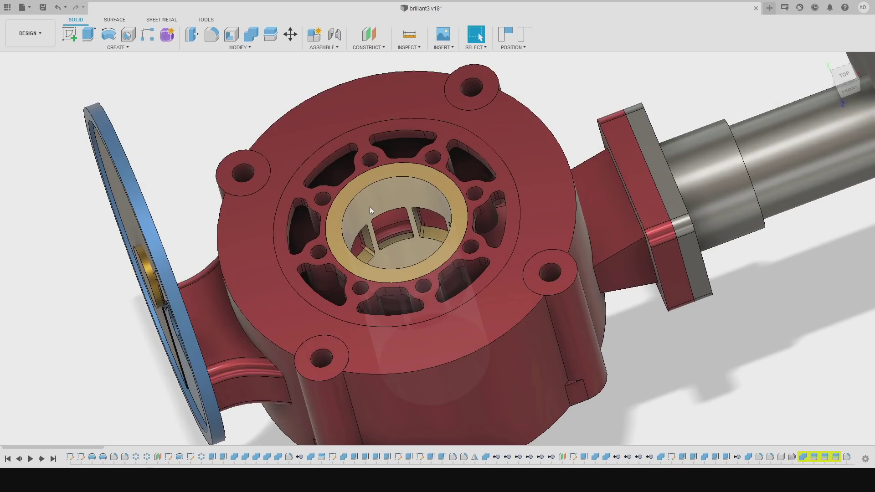
{"action": "left_click_drag", "start_coordinate": [370, 206], "coordinate": [402, 174]}
{"action": "scroll", "coordinate": [422, 183], "scroll_direction": "down", "scroll_amount": 2}
{"action": "scroll", "coordinate": [422, 184], "scroll_direction": "up", "scroll_amount": 3}
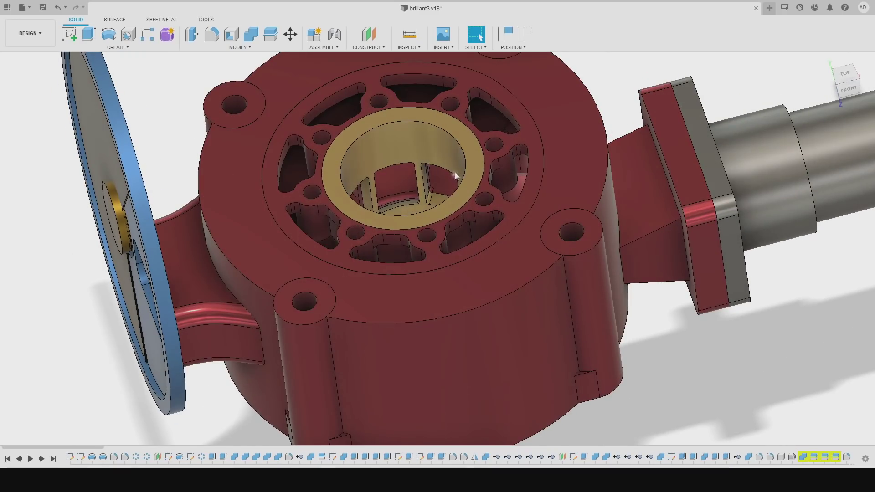
{"action": "scroll", "coordinate": [497, 198], "scroll_direction": "down", "scroll_amount": 2}
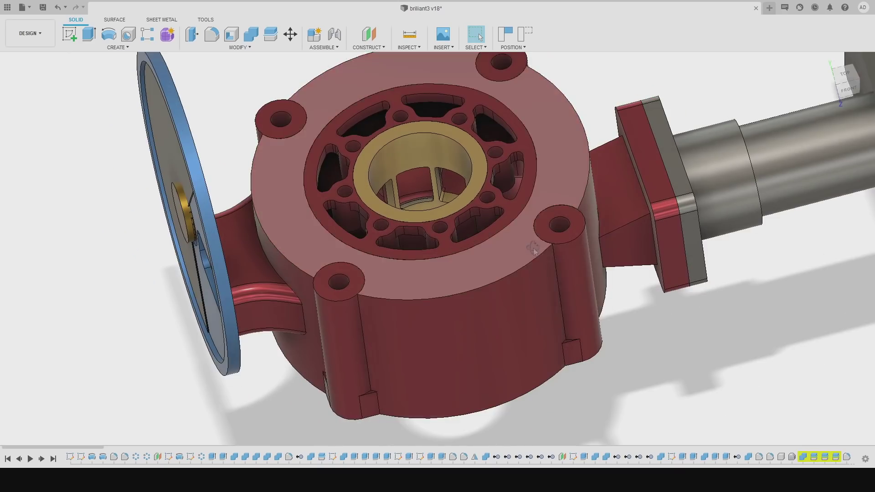
Step: Inspect the red cylinder's flanged duct and pipe to the blower, along with the disc at the opposite port duct
{"action": "left_click_drag", "start_coordinate": [537, 247], "coordinate": [662, 299]}
{"action": "scroll", "coordinate": [622, 201], "scroll_direction": "down", "scroll_amount": 3}
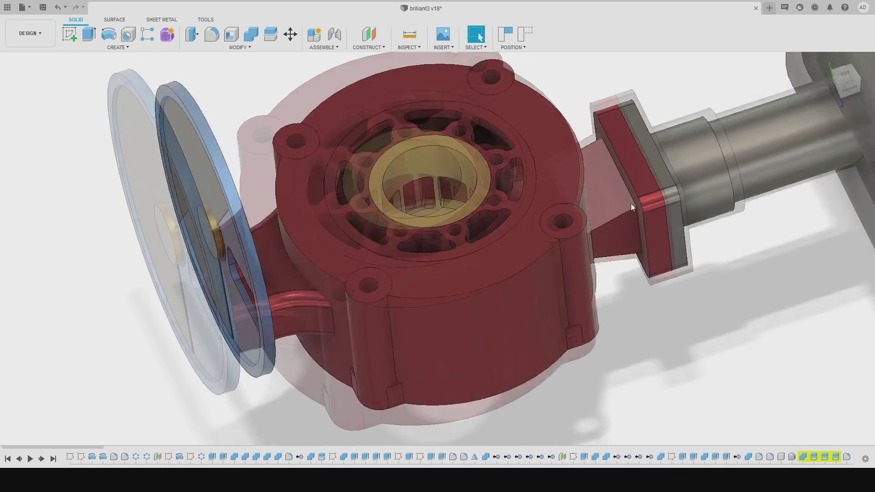
{"action": "mouse_move", "coordinate": [630, 217]}
{"action": "left_mouse_down"}
{"action": "mouse_move", "coordinate": [643, 190]}
{"action": "mouse_move", "coordinate": [615, 211]}
{"action": "left_mouse_up"}
{"action": "scroll", "coordinate": [644, 191], "scroll_direction": "up", "scroll_amount": 3}
{"action": "scroll", "coordinate": [644, 196], "scroll_direction": "up", "scroll_amount": 1}
{"action": "scroll", "coordinate": [698, 179], "scroll_direction": "down", "scroll_amount": 3}
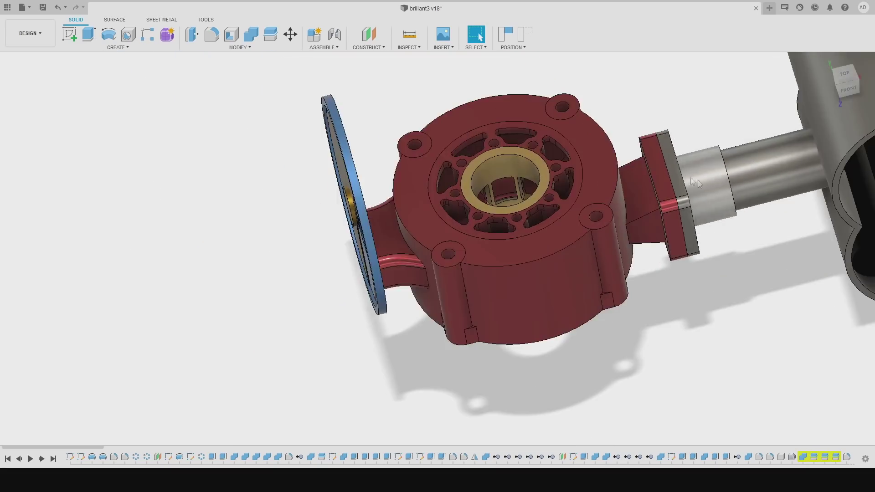
{"action": "left_click_drag", "start_coordinate": [364, 210], "coordinate": [183, 285]}
{"action": "scroll", "coordinate": [183, 285], "scroll_direction": "up", "scroll_amount": 1}
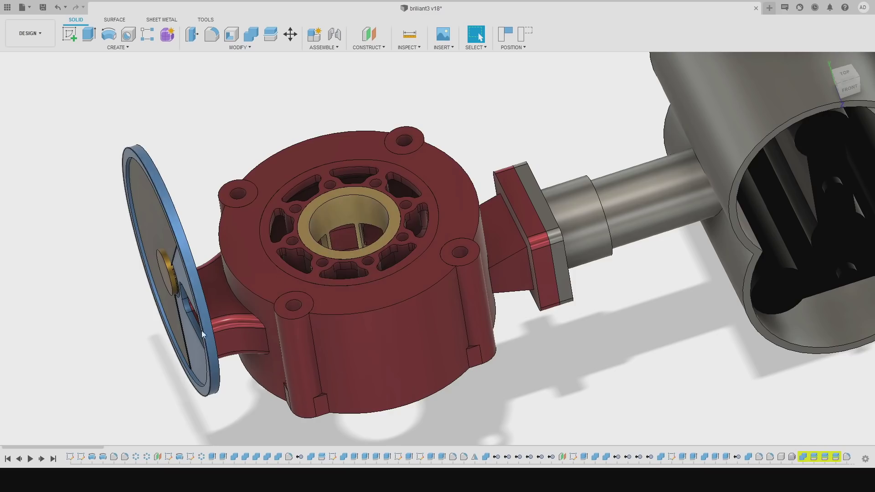
Step: Compare the liner's internal ports with the rotary disc's cut-out at the mouth of the cylinder's curved port duct
{"action": "mouse_move", "coordinate": [344, 222]}
{"action": "left_mouse_down"}
{"action": "mouse_move", "coordinate": [340, 193]}
{"action": "mouse_move", "coordinate": [343, 207]}
{"action": "left_mouse_up"}
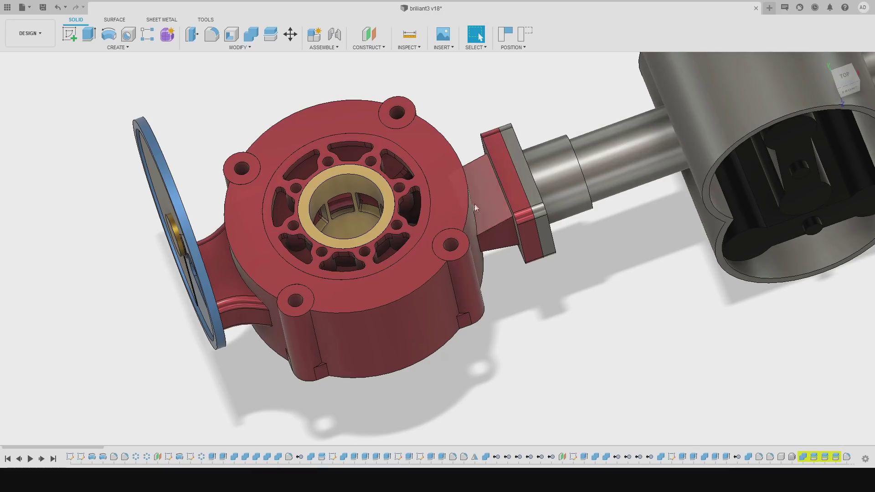
{"action": "scroll", "coordinate": [367, 205], "scroll_direction": "up", "scroll_amount": 3}
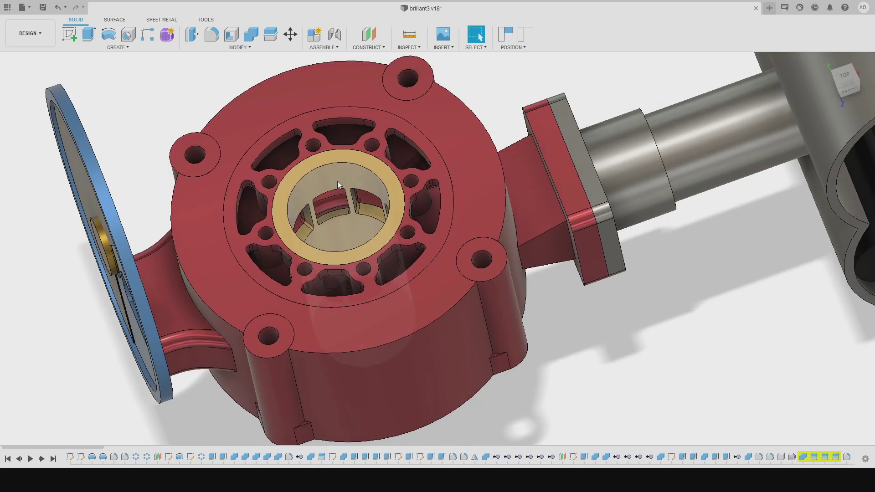
{"action": "scroll", "coordinate": [339, 190], "scroll_direction": "down", "scroll_amount": 3}
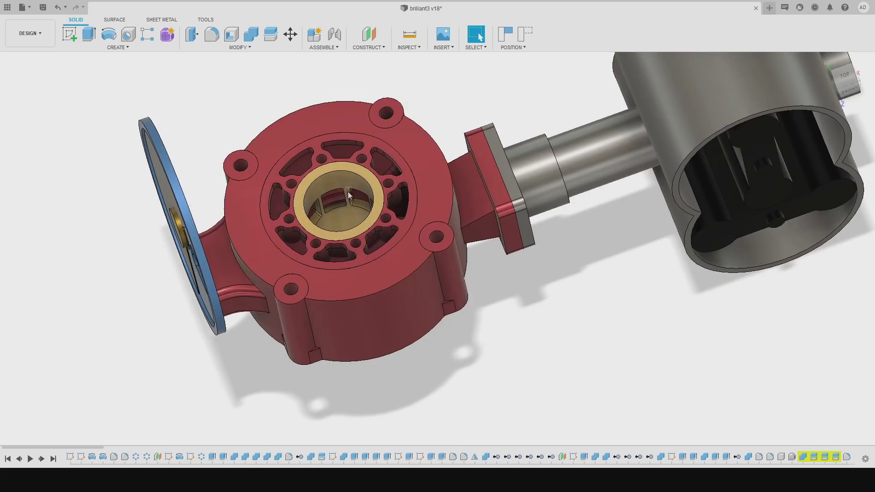
{"action": "left_click_drag", "start_coordinate": [287, 252], "coordinate": [325, 222]}
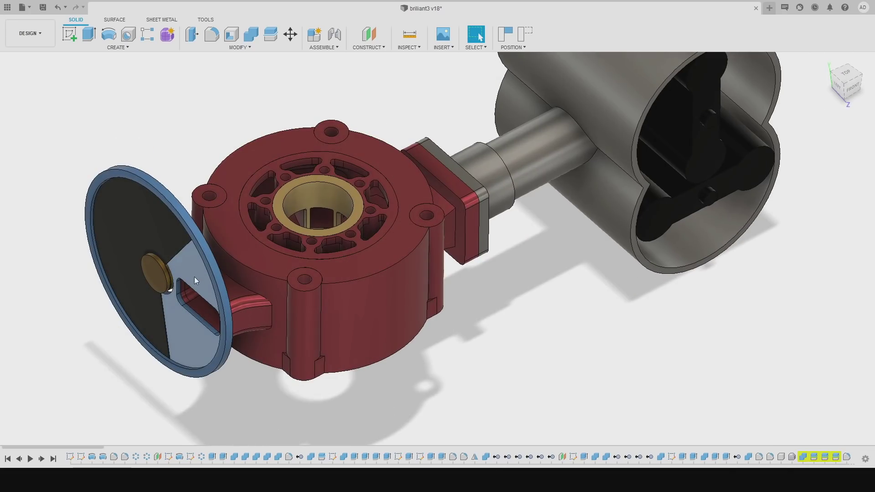
{"action": "left_click_drag", "start_coordinate": [194, 275], "coordinate": [262, 271]}
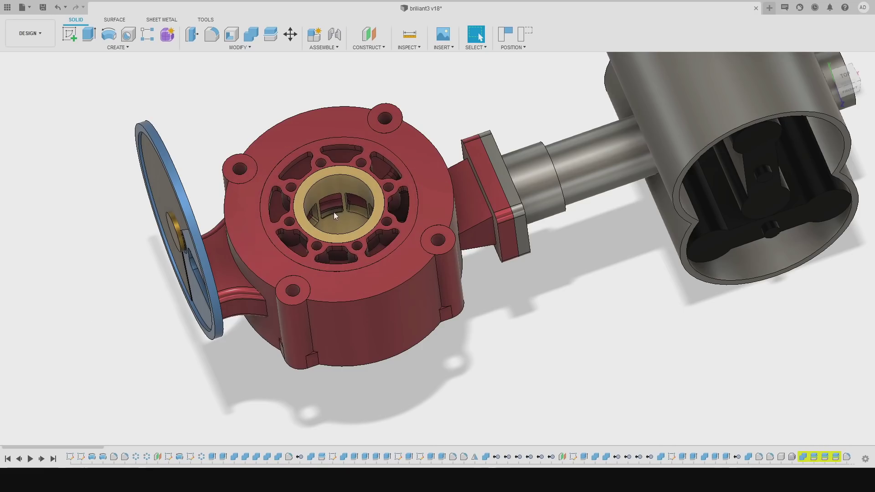
{"action": "scroll", "coordinate": [335, 215], "scroll_direction": "up", "scroll_amount": 2}
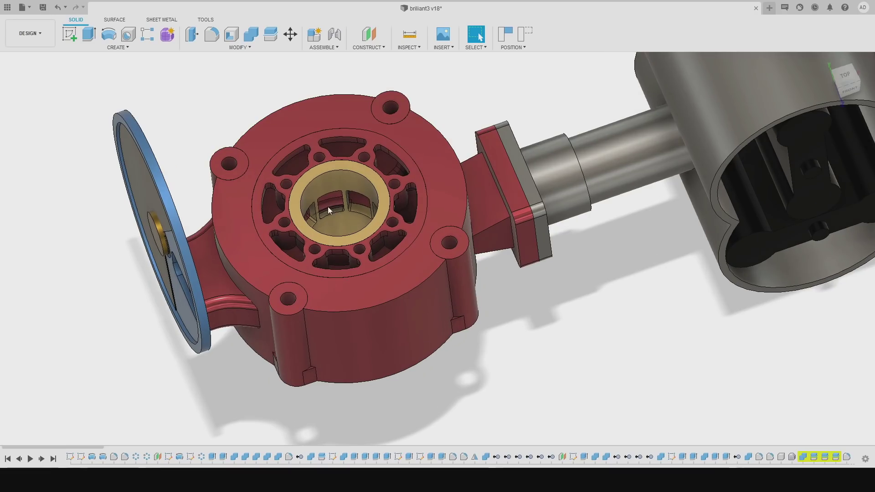
{"action": "scroll", "coordinate": [337, 217], "scroll_direction": "down", "scroll_amount": 2}
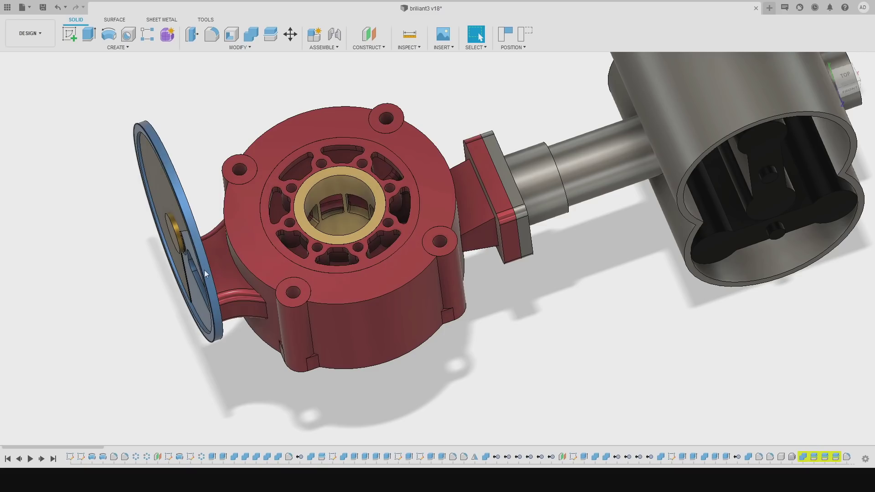
{"action": "scroll", "coordinate": [360, 235], "scroll_direction": "up", "scroll_amount": 2}
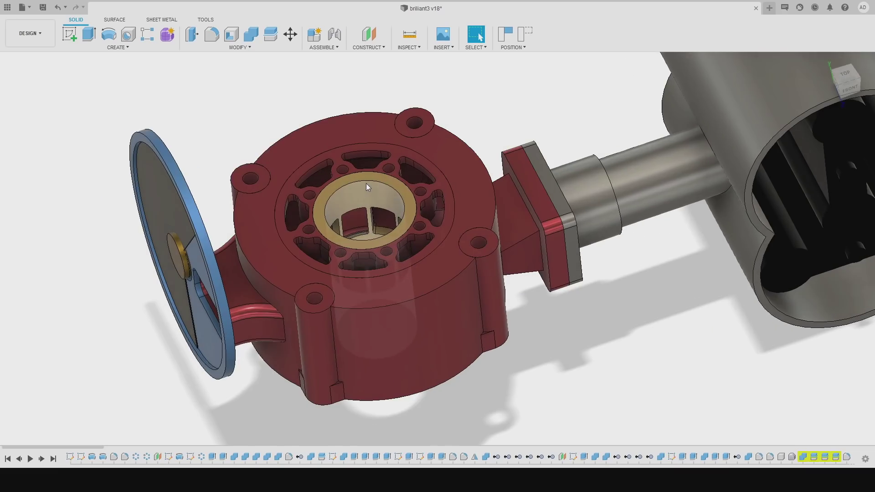
{"action": "scroll", "coordinate": [366, 184], "scroll_direction": "up", "scroll_amount": 2}
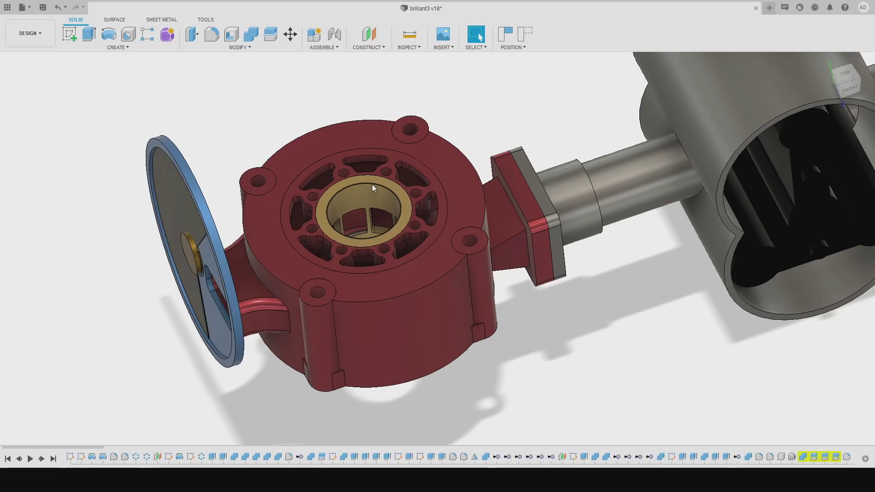
{"action": "scroll", "coordinate": [360, 183], "scroll_direction": "down", "scroll_amount": 2}
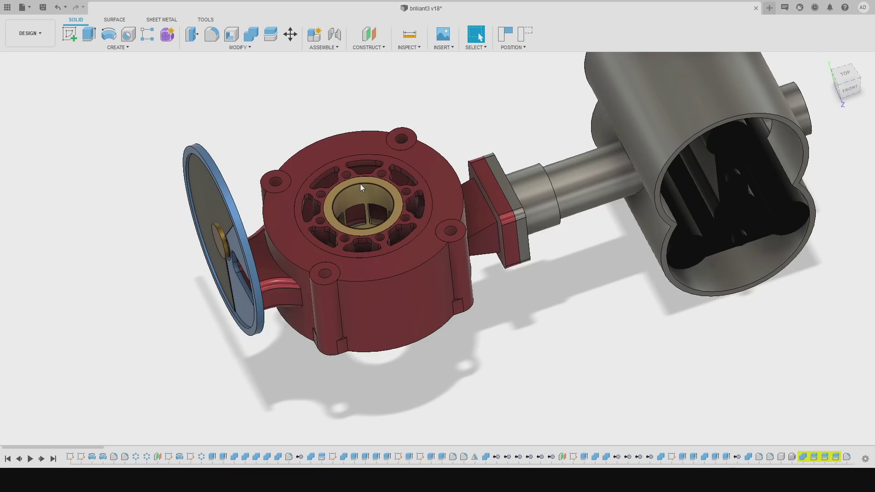
{"action": "scroll", "coordinate": [360, 184], "scroll_direction": "up", "scroll_amount": 1}
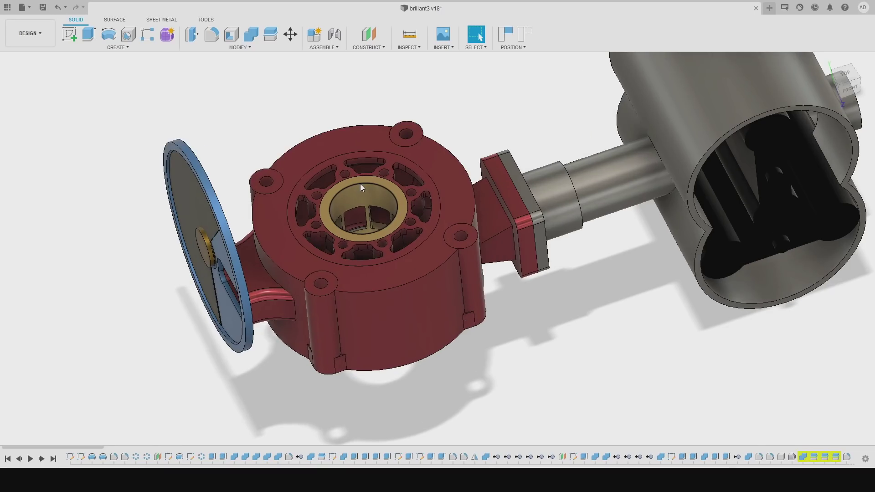